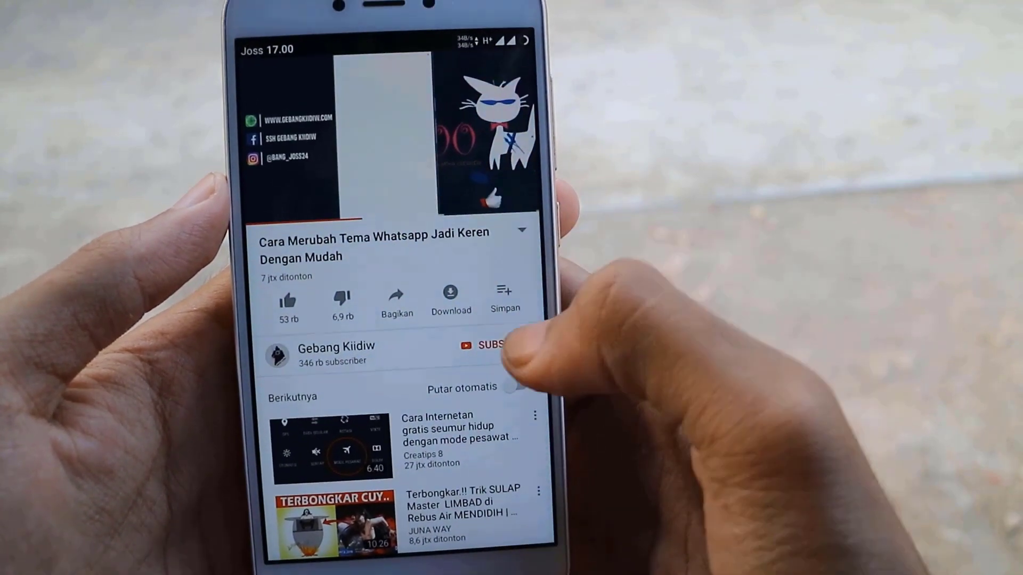
- Subscribe to the WhatsApp theme video's channel with all notifications (Semua) and like the video
{"action": "left_click", "coordinate": [487, 345]}
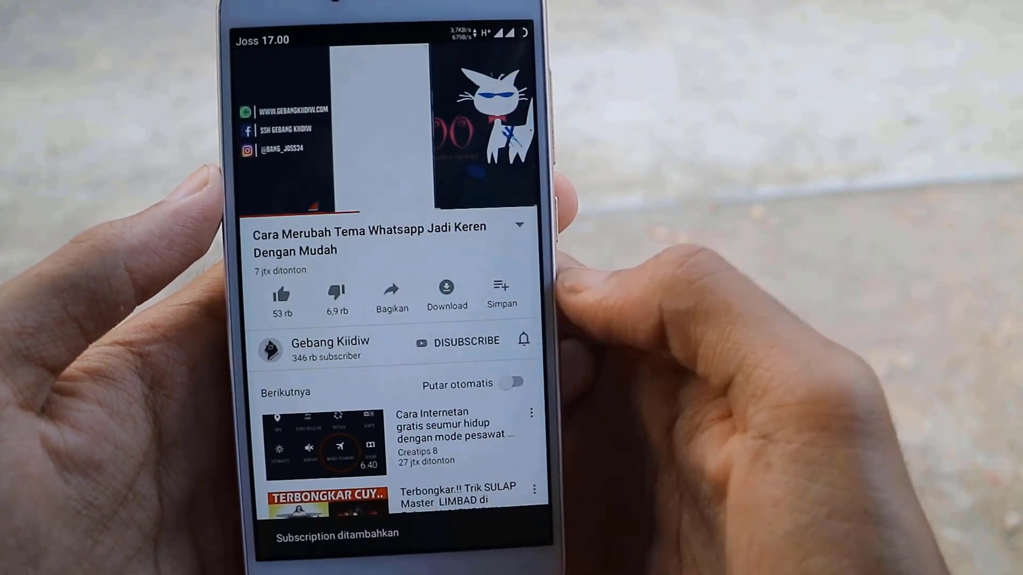
{"action": "left_click", "coordinate": [508, 340]}
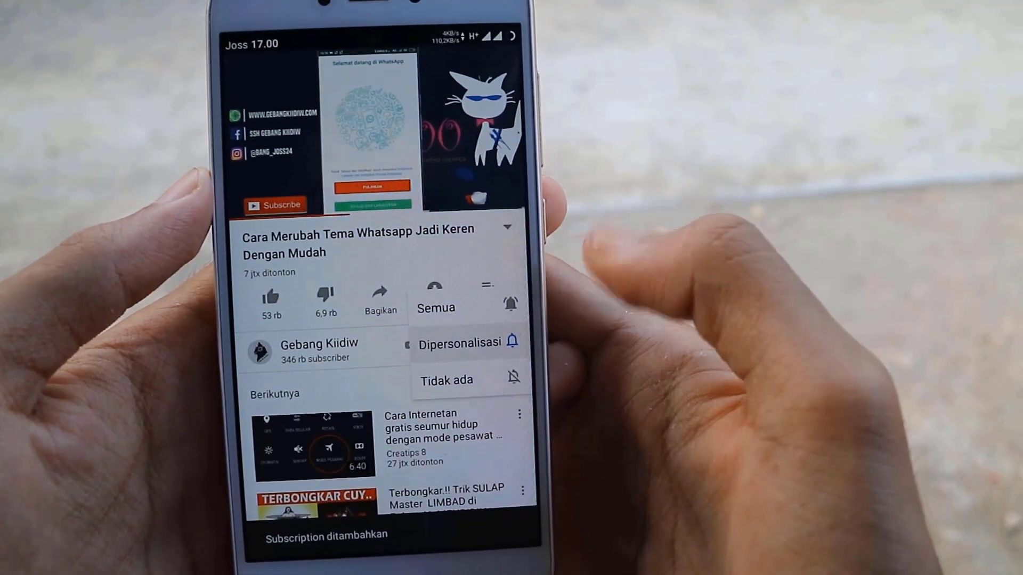
{"action": "left_click", "coordinate": [469, 316]}
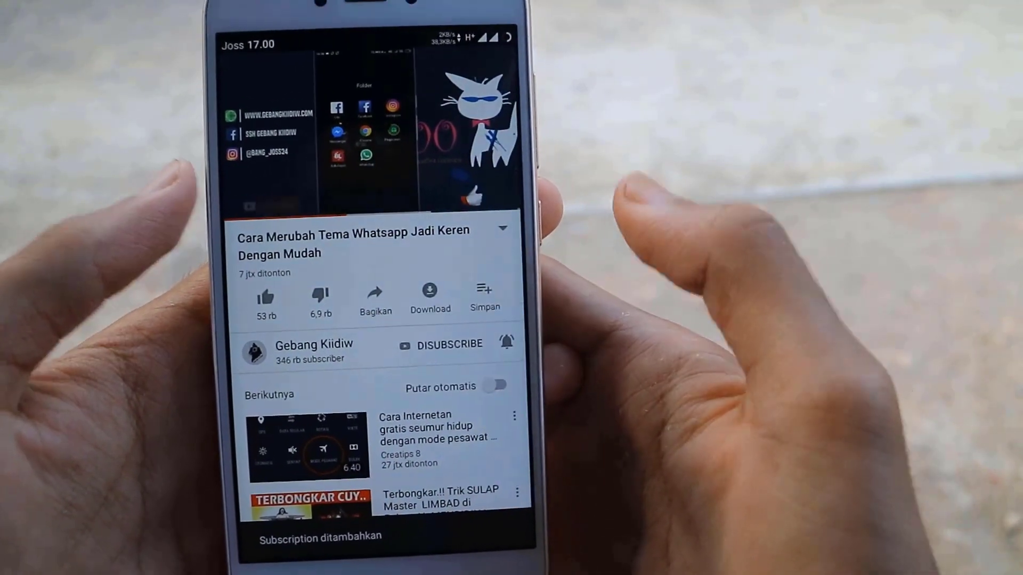
{"action": "left_click", "coordinate": [263, 299]}
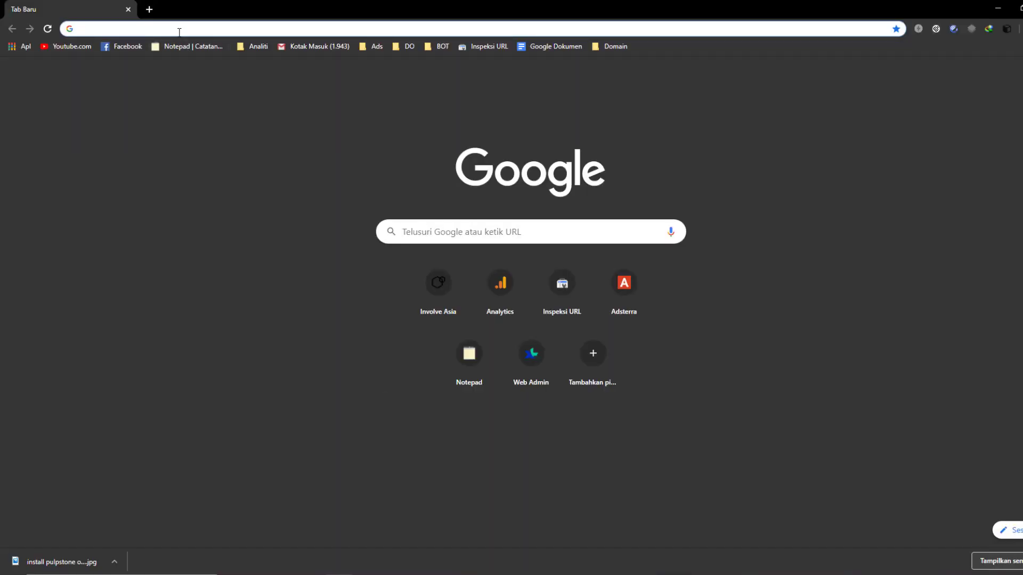
- Open the LuCI page at 192.168.1.1 and log in with the router password
{"action": "type", "text": "192.168.1.1"}
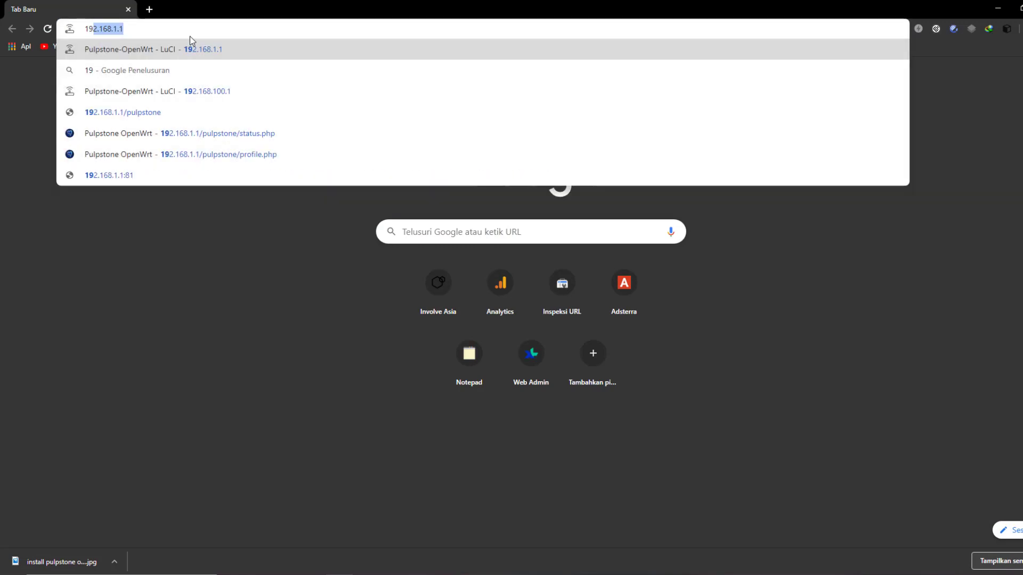
{"action": "left_click", "coordinate": [210, 49]}
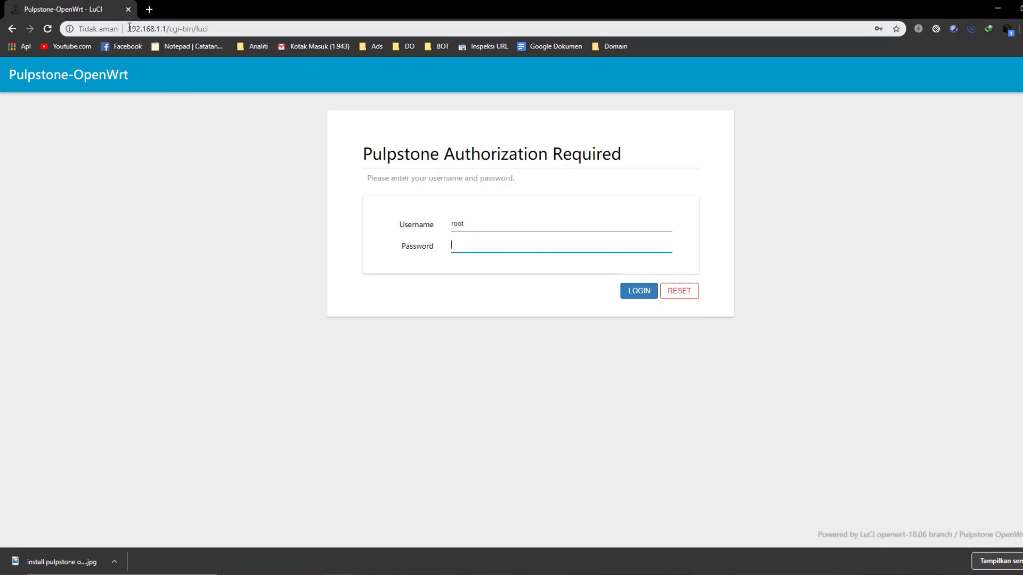
{"action": "left_click_drag", "start_coordinate": [129, 27], "coordinate": [174, 27]}
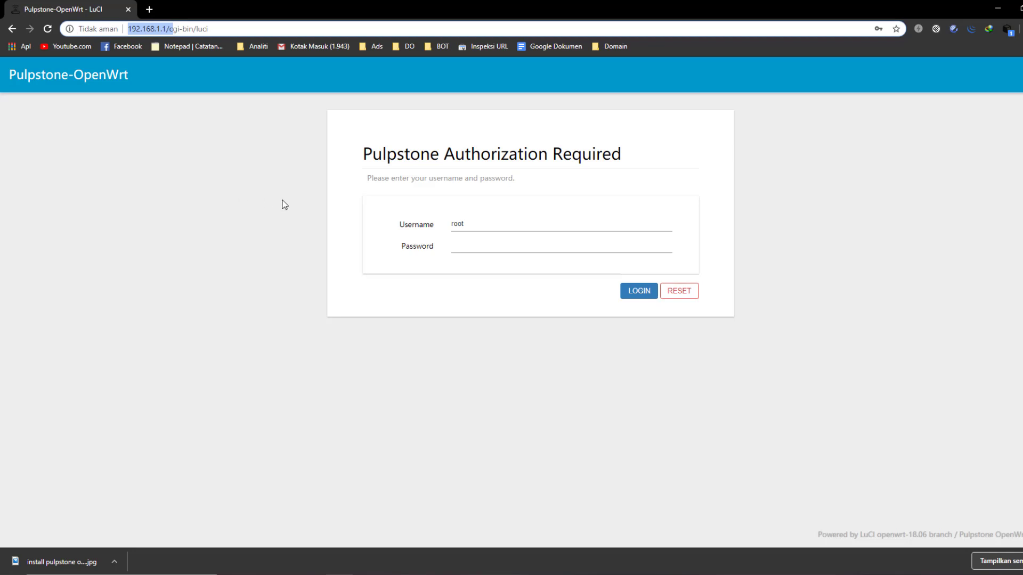
{"action": "left_click", "coordinate": [478, 244]}
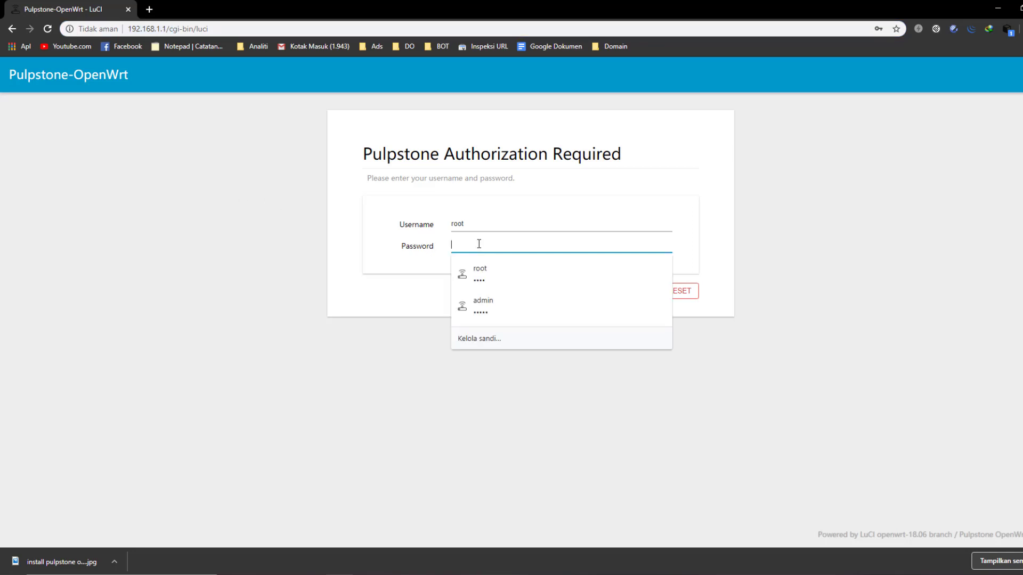
{"action": "type", "text": "••••"}
{"action": "key", "text": "Return"}
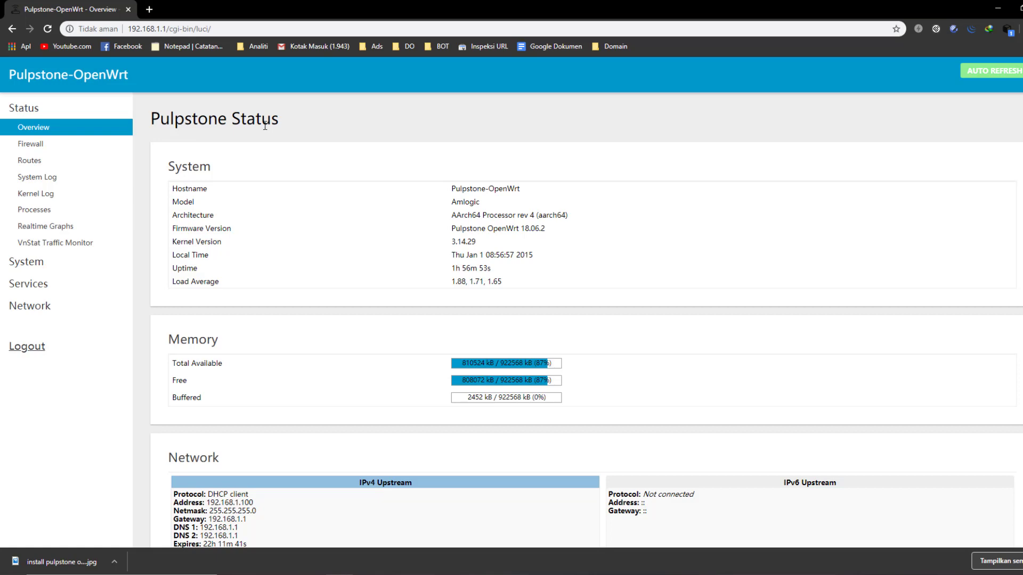
{"action": "scroll", "coordinate": [264, 126], "scroll_direction": "down", "scroll_amount": 3}
{"action": "scroll", "coordinate": [187, 169], "scroll_direction": "down", "scroll_amount": 2}
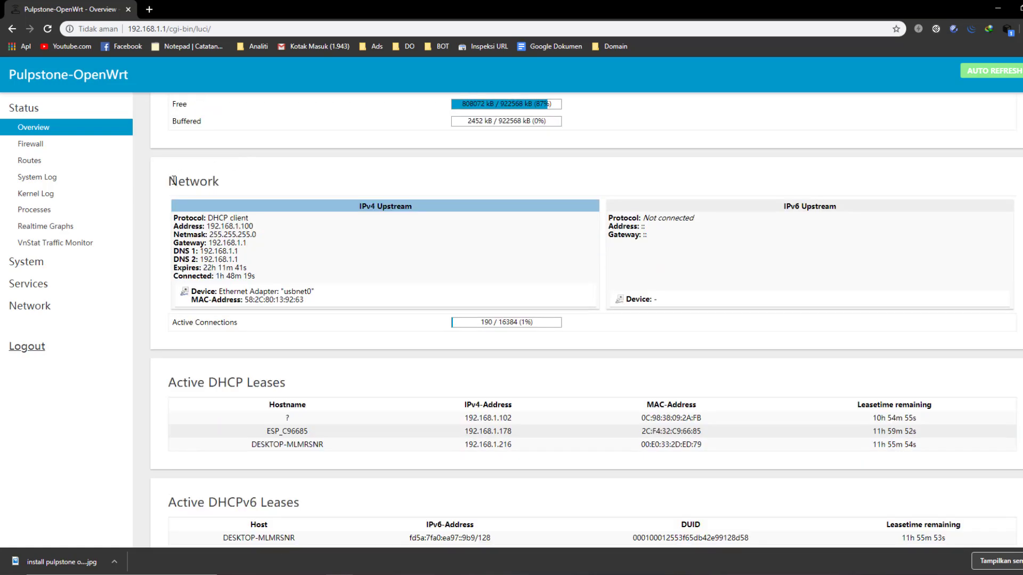
{"action": "left_click_drag", "start_coordinate": [174, 181], "coordinate": [218, 183]}
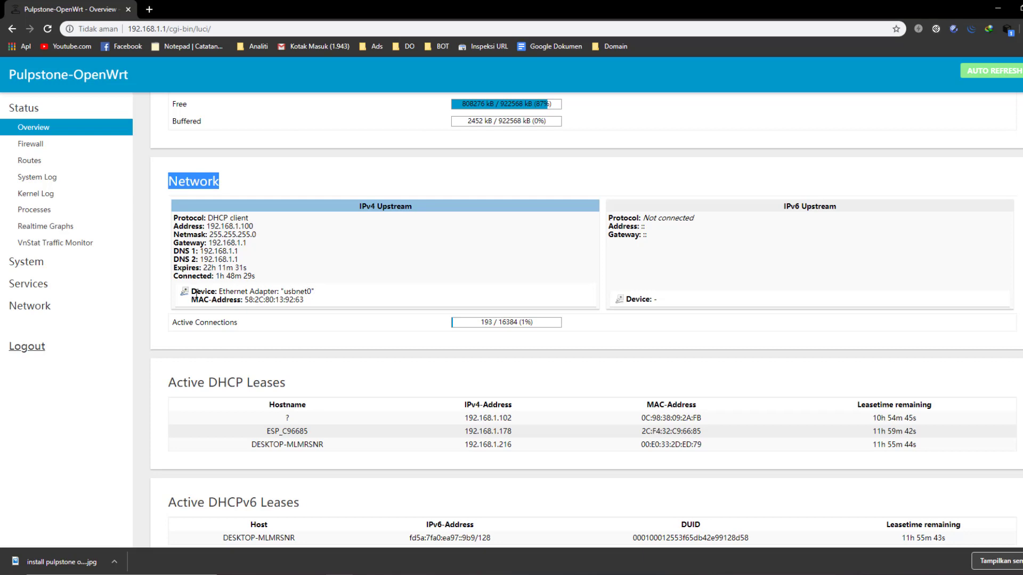
{"action": "left_click_drag", "start_coordinate": [191, 292], "coordinate": [223, 292]}
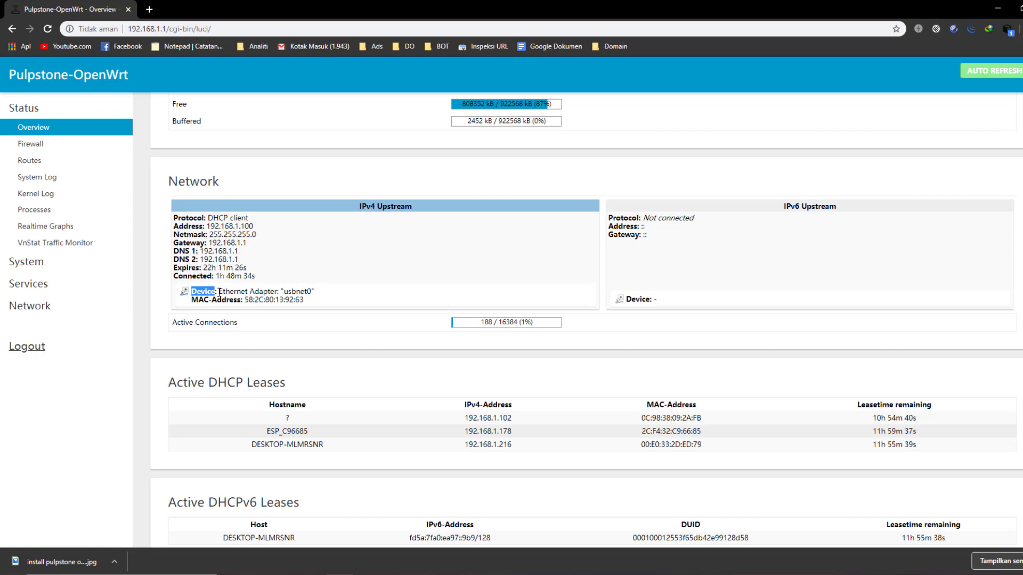
{"action": "left_click_drag", "start_coordinate": [284, 293], "coordinate": [313, 292]}
{"action": "left_click", "coordinate": [316, 292]}
{"action": "left_click_drag", "start_coordinate": [285, 293], "coordinate": [308, 293]}
{"action": "left_click", "coordinate": [310, 291]}
- Edit the saved WinSCP site to use SFTP with host name 192.168.1.1
{"action": "left_click", "coordinate": [45, 288]}
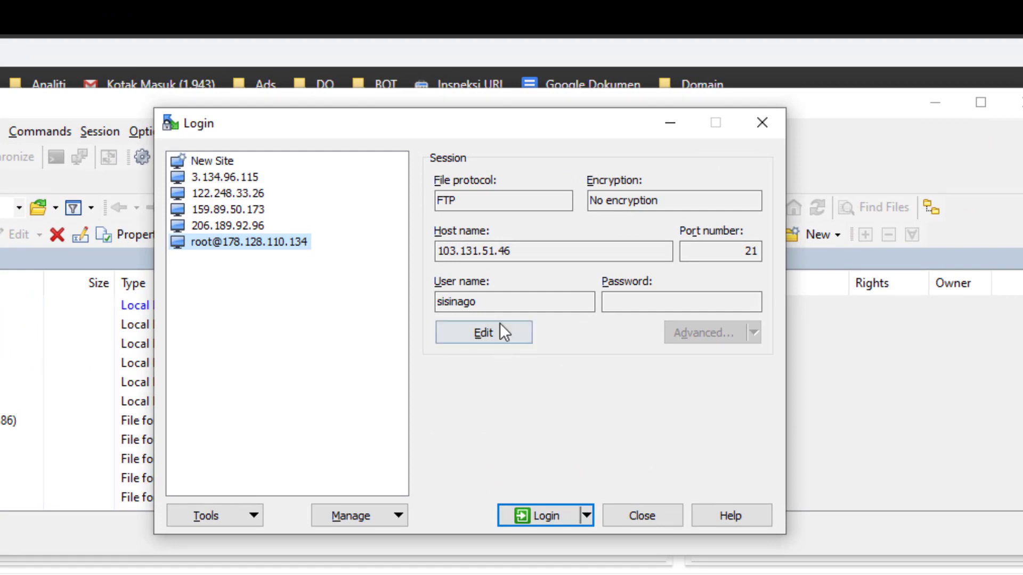
{"action": "left_click", "coordinate": [490, 334]}
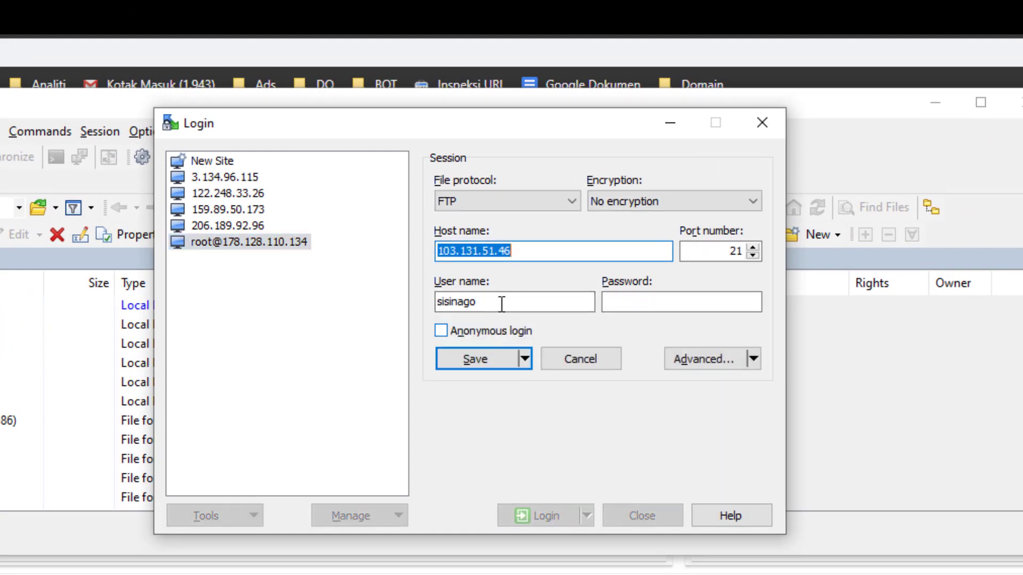
{"action": "left_click", "coordinate": [499, 200]}
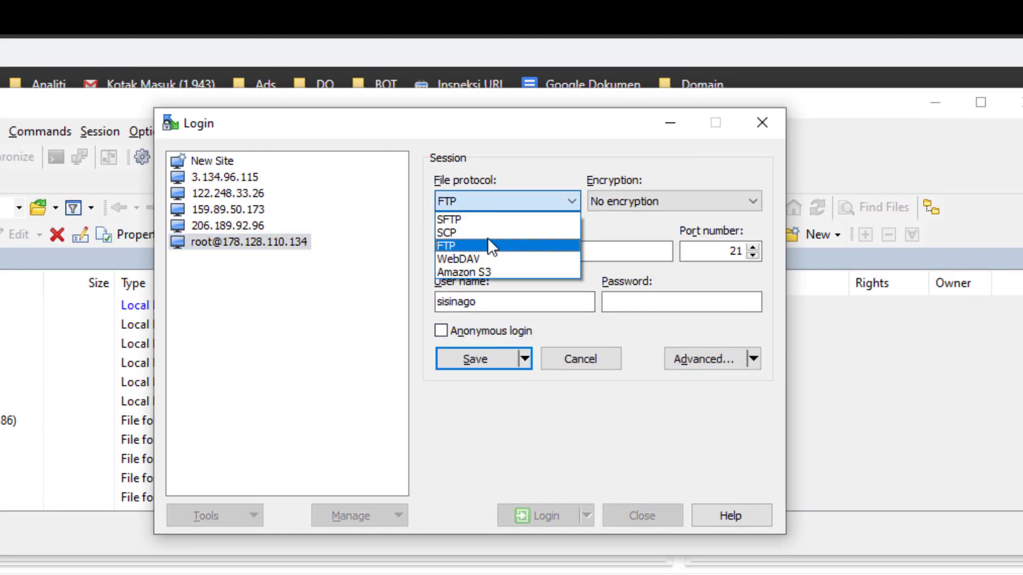
{"action": "left_click", "coordinate": [483, 220]}
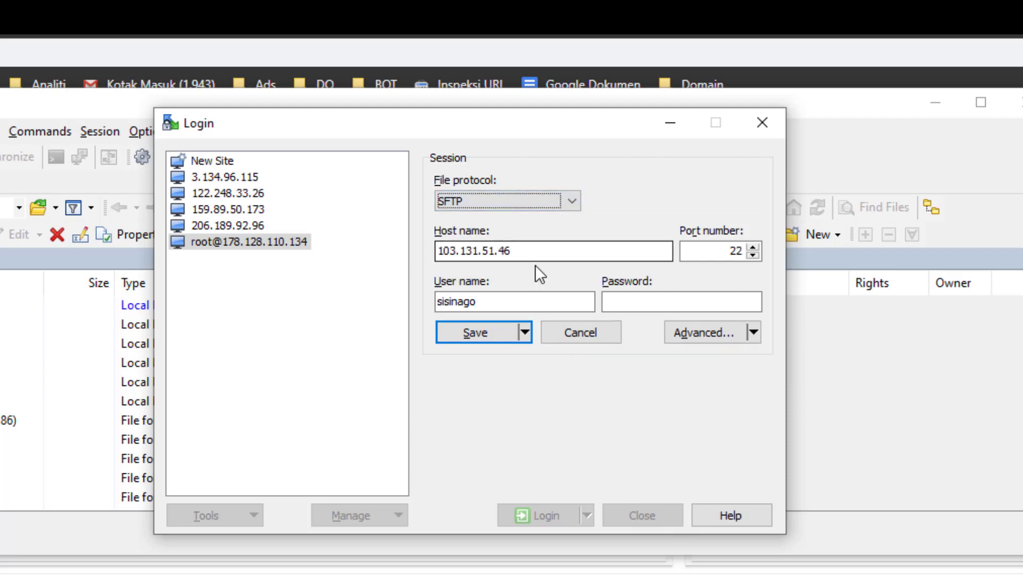
{"action": "key", "text": "Tab"}
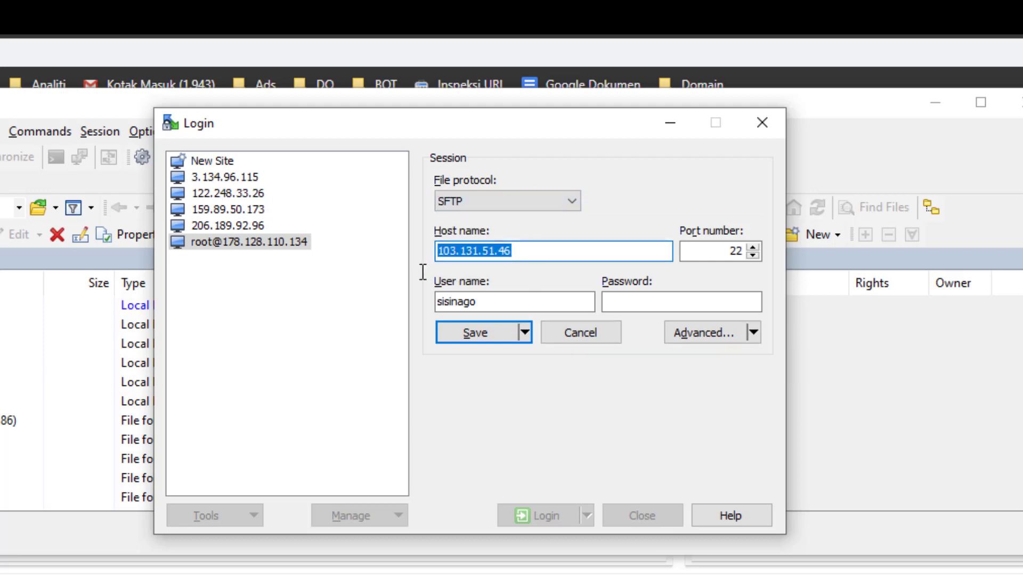
{"action": "type", "text": "192.1"}
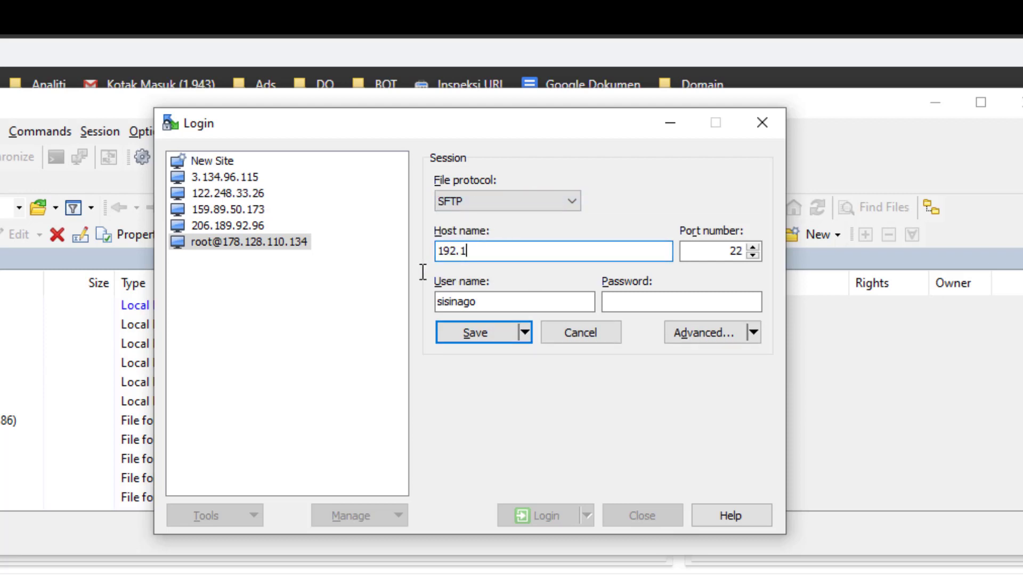
{"action": "type", "text": "68.1.1"}
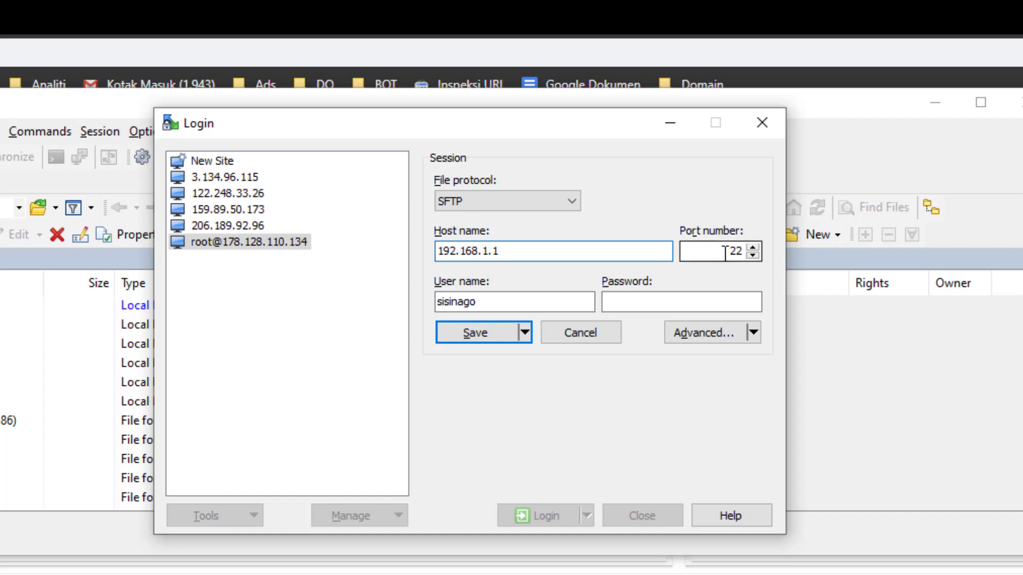
- Set the site's user name to root, enter the password, and save the site
{"action": "double_click", "coordinate": [563, 304]}
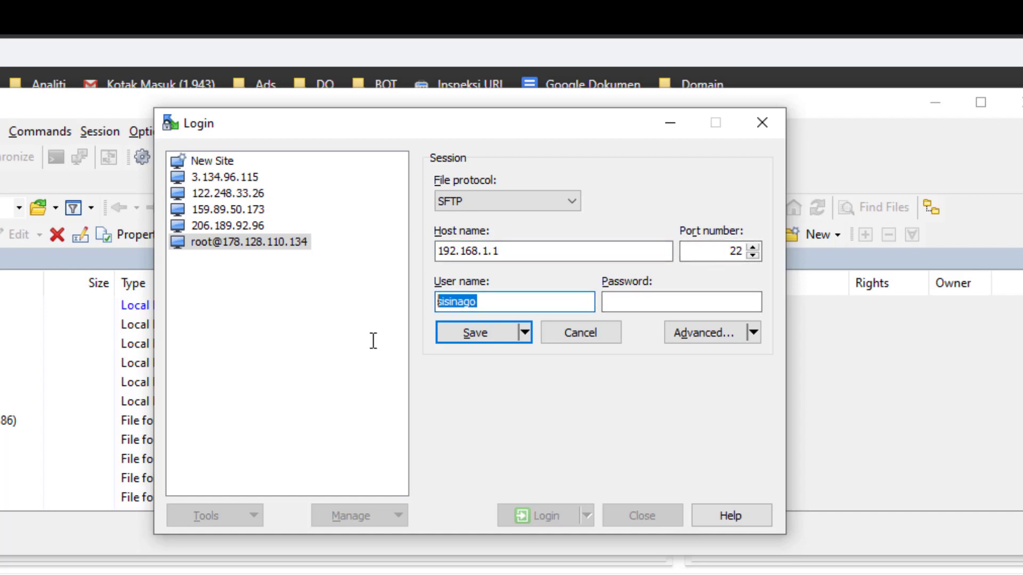
{"action": "type", "text": "root"}
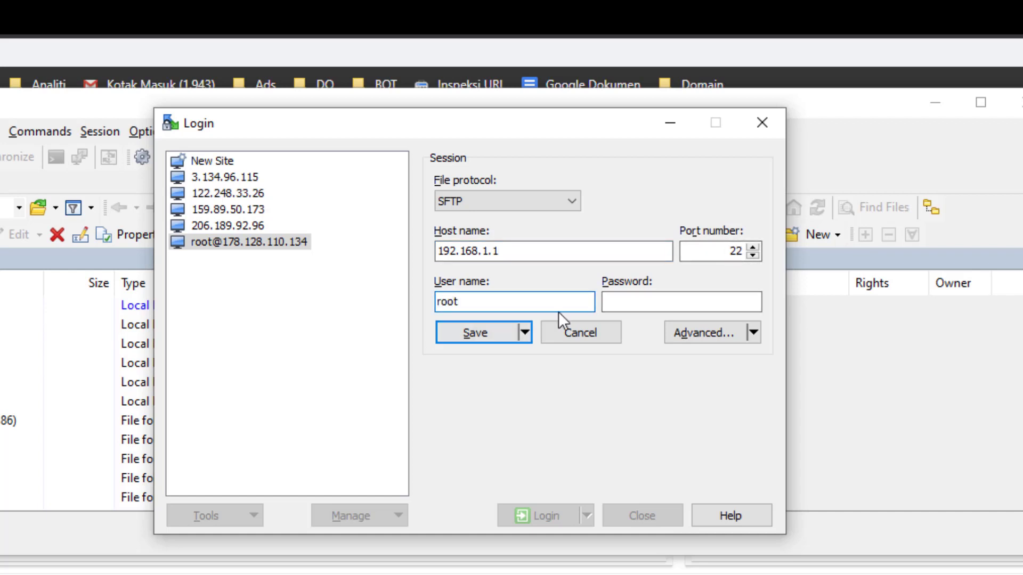
{"action": "left_click", "coordinate": [652, 295]}
{"action": "type", "text": "••••"}
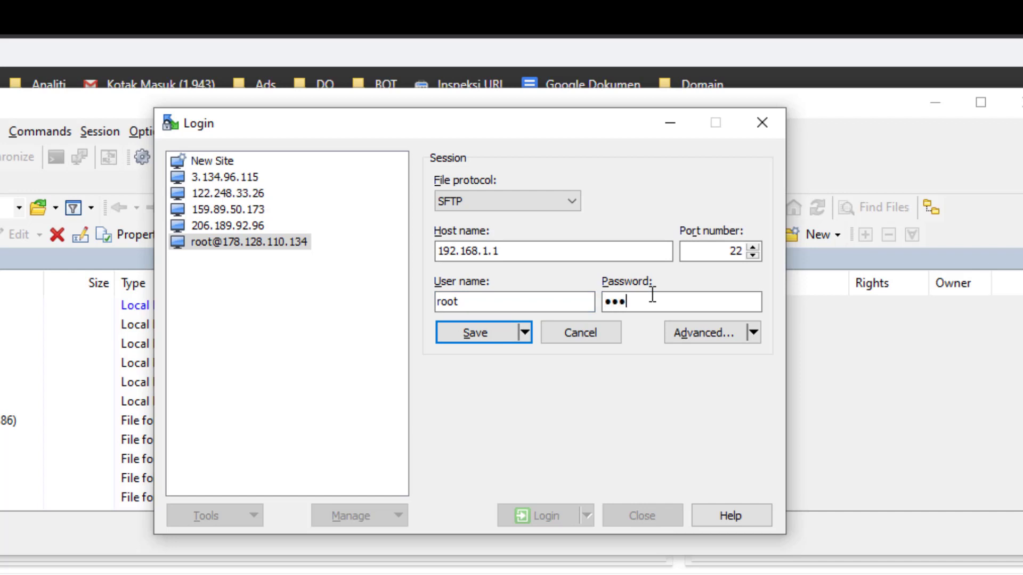
{"action": "left_click", "coordinate": [497, 335]}
{"action": "left_click", "coordinate": [415, 411]}
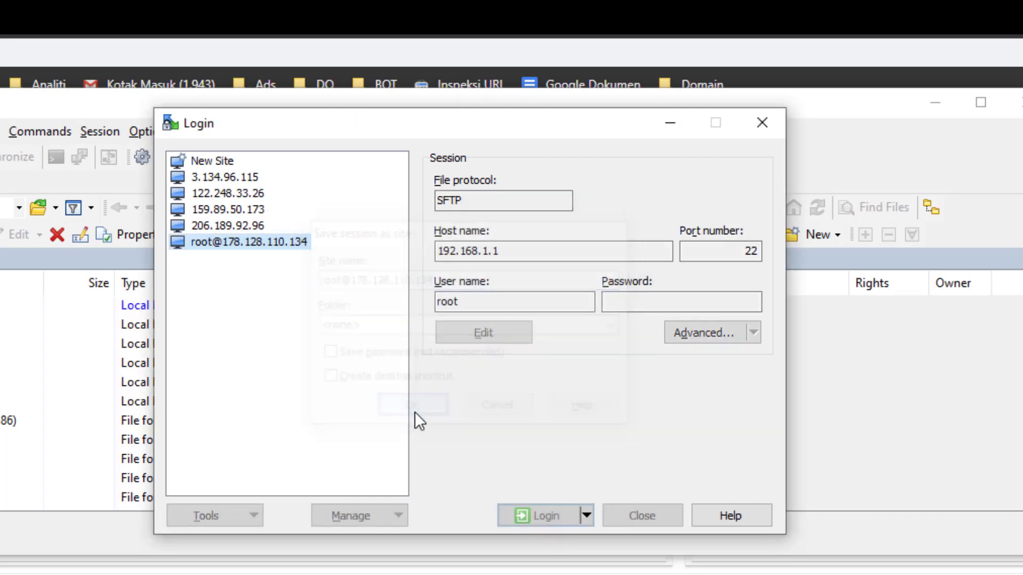
- Log in to the saved site, trusting the router's new host key and entering the password
{"action": "left_click", "coordinate": [551, 513]}
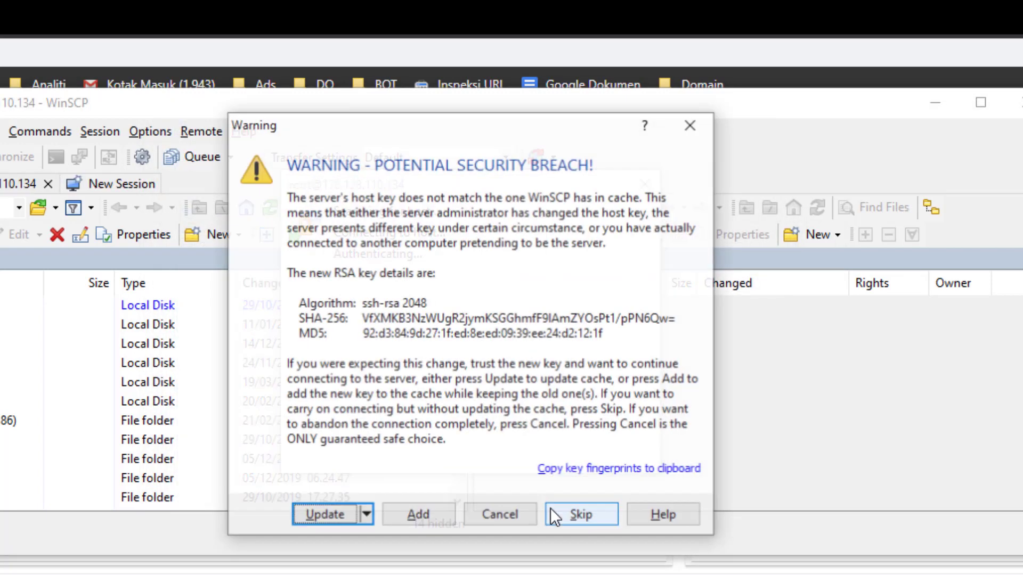
{"action": "left_click", "coordinate": [328, 518]}
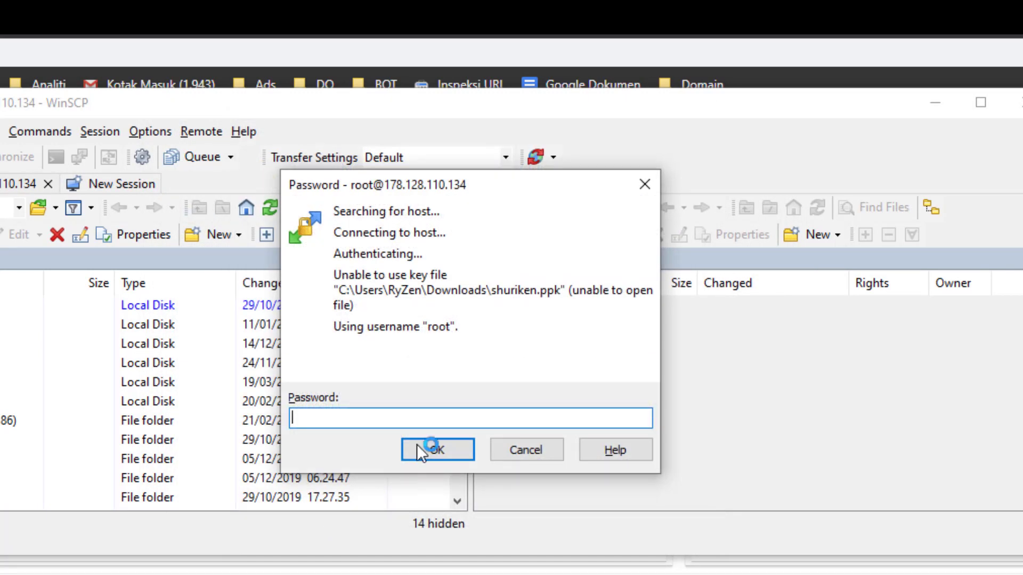
{"action": "type", "text": "root"}
{"action": "key", "text": "Return"}
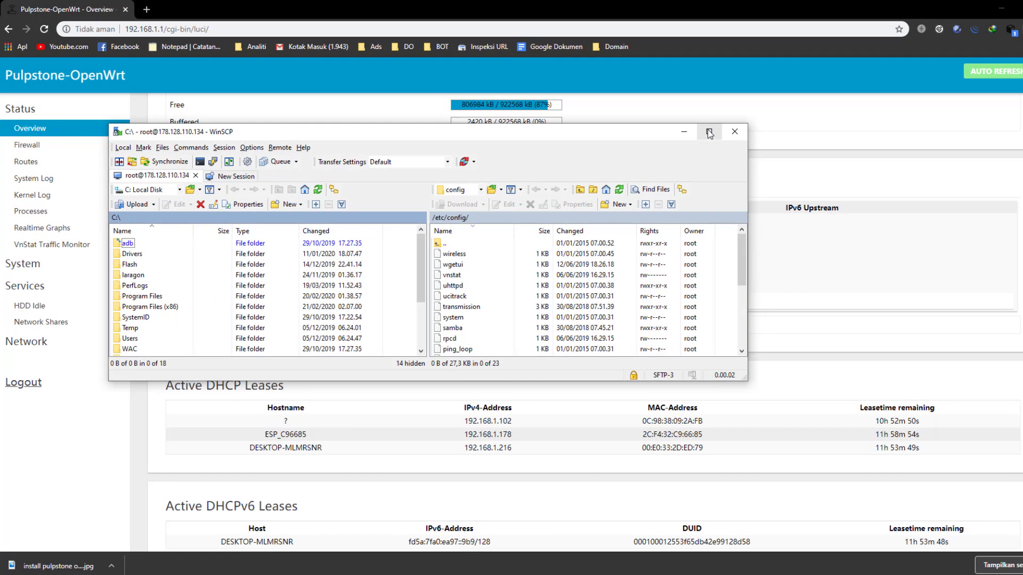
{"action": "double_click", "coordinate": [711, 133]}
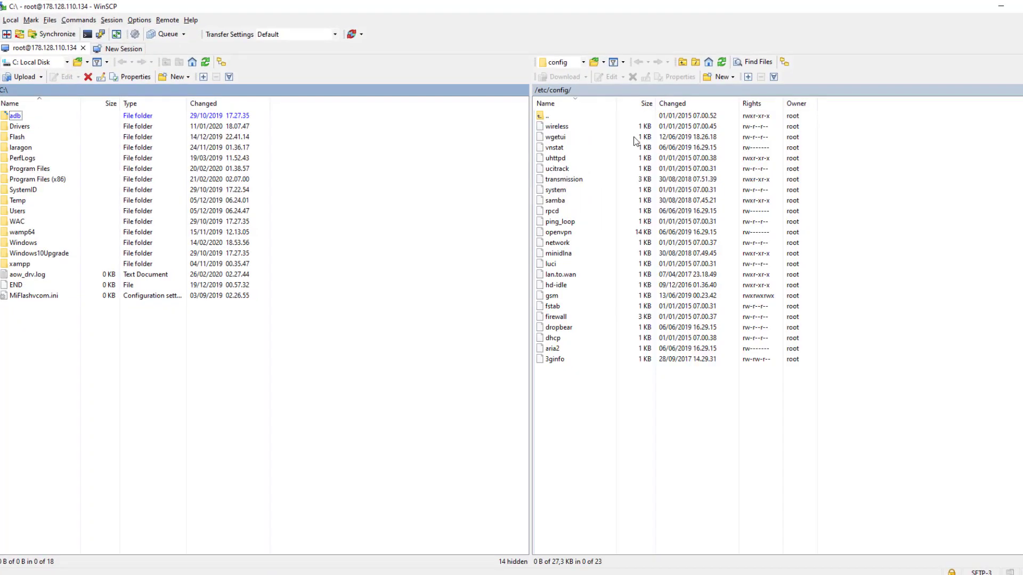
{"action": "left_click", "coordinate": [538, 117]}
{"action": "double_click", "coordinate": [538, 117]}
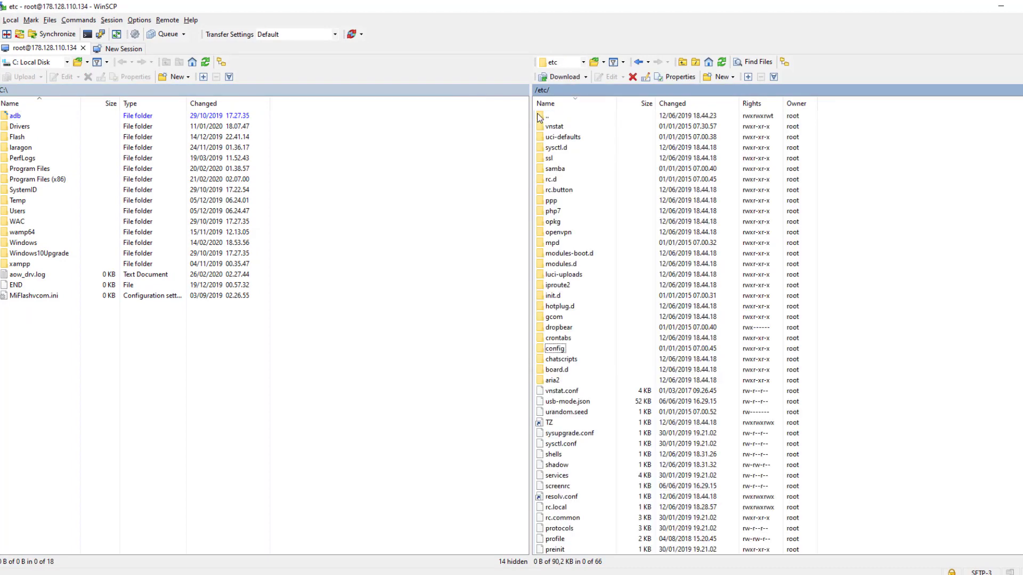
{"action": "scroll", "coordinate": [612, 223], "scroll_direction": "down", "scroll_amount": 5}
{"action": "scroll", "coordinate": [623, 256], "scroll_direction": "up", "scroll_amount": 7}
{"action": "double_click", "coordinate": [540, 117]}
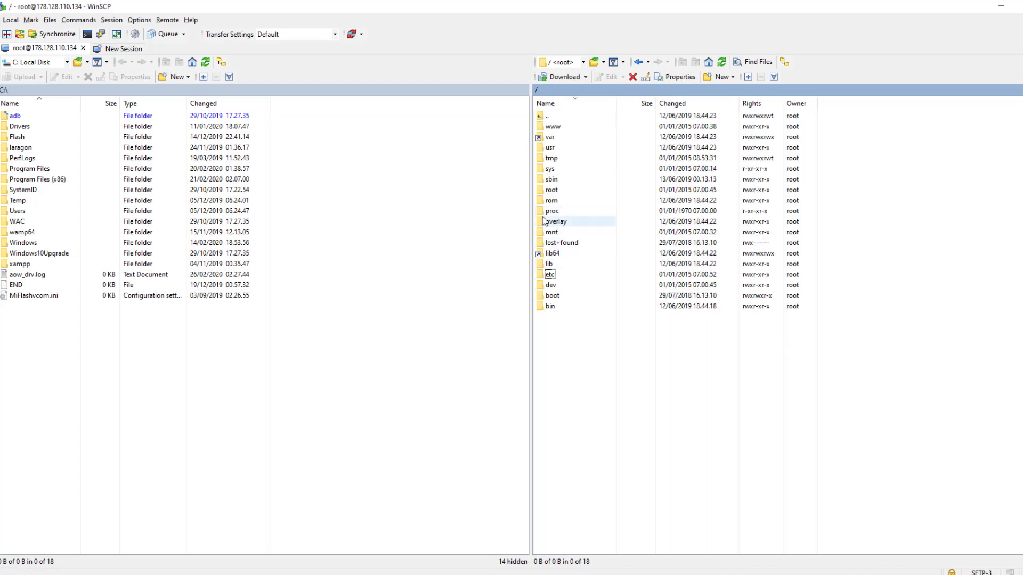
{"action": "double_click", "coordinate": [550, 190]}
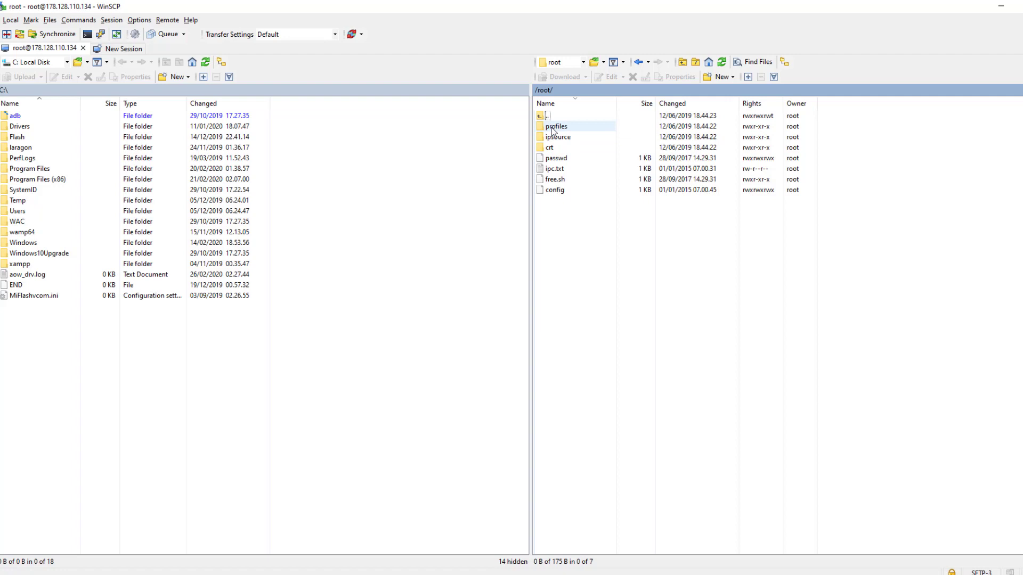
{"action": "left_click", "coordinate": [4, 91]}
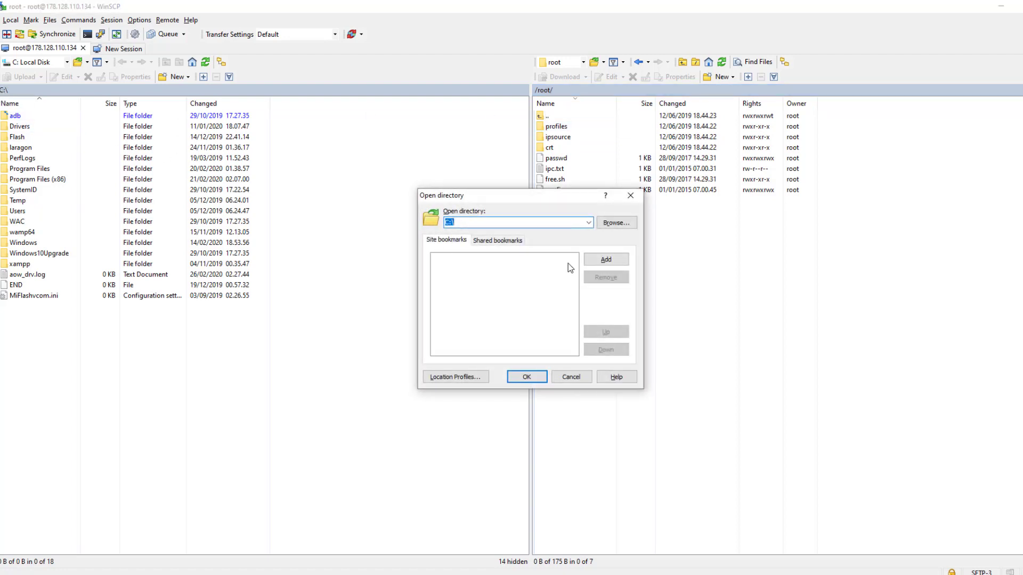
{"action": "left_click", "coordinate": [628, 196]}
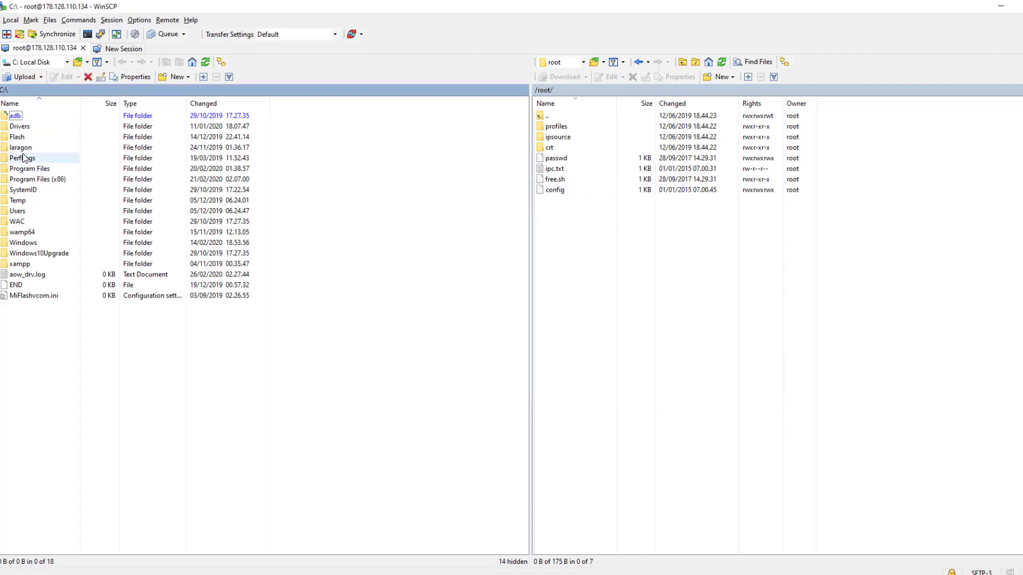
{"action": "double_click", "coordinate": [19, 243]}
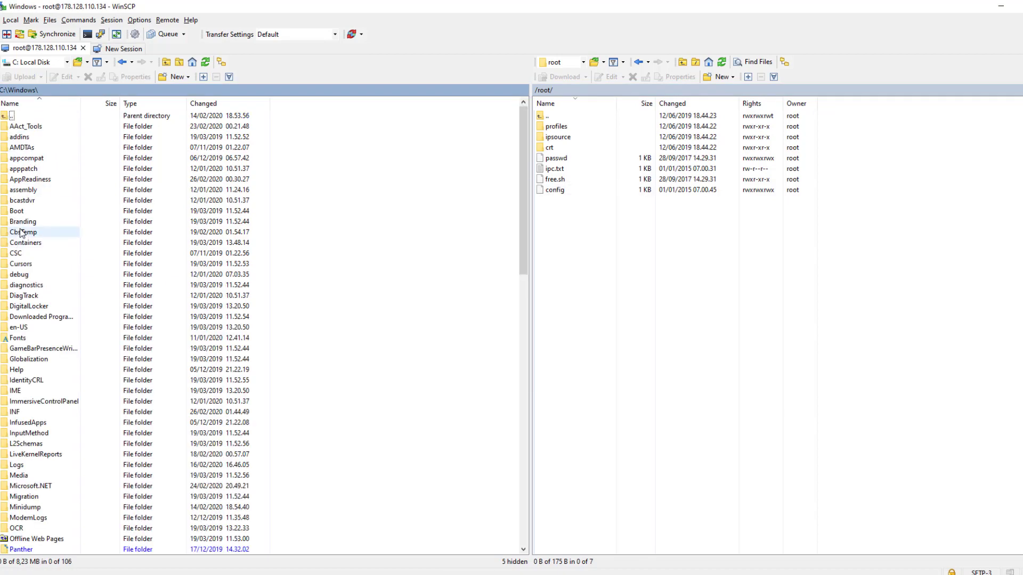
{"action": "scroll", "coordinate": [32, 213], "scroll_direction": "down", "scroll_amount": 5}
{"action": "scroll", "coordinate": [46, 246], "scroll_direction": "up", "scroll_amount": 5}
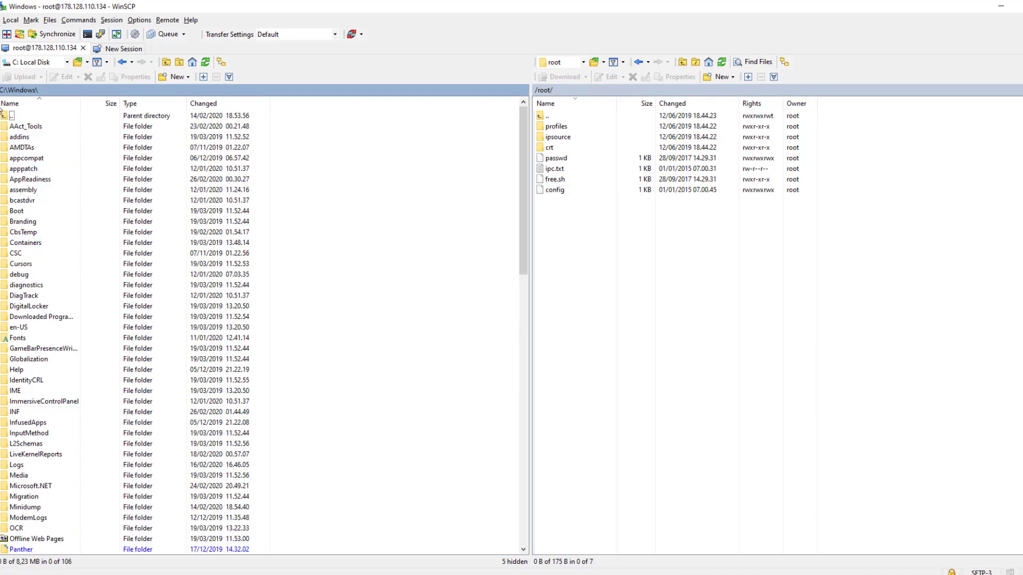
{"action": "double_click", "coordinate": [4, 115]}
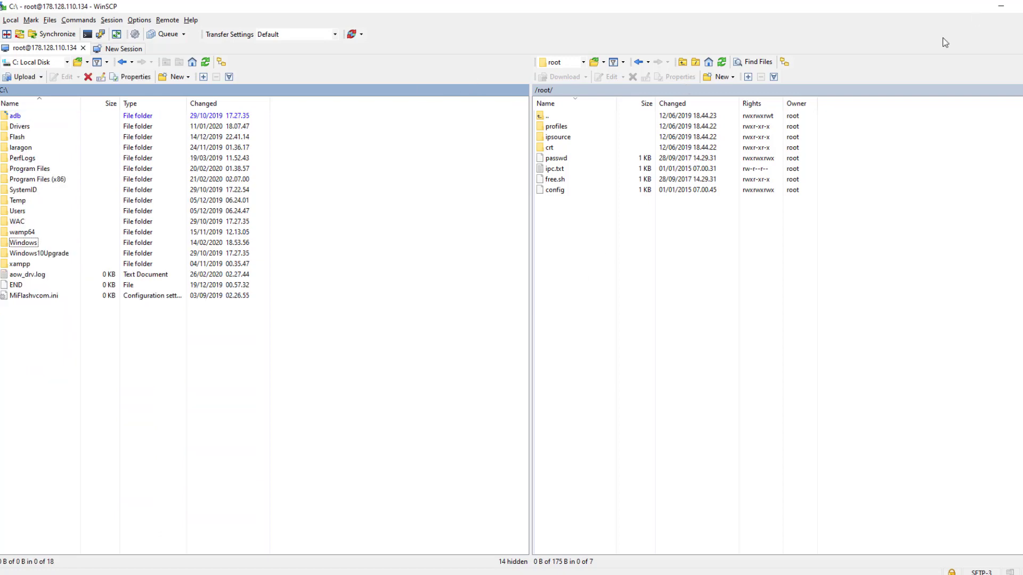
- Upload the luci-app, shadowsocks-libev and simple-obfs .ipk packages into the router's /root
{"action": "left_click", "coordinate": [279, 525]}
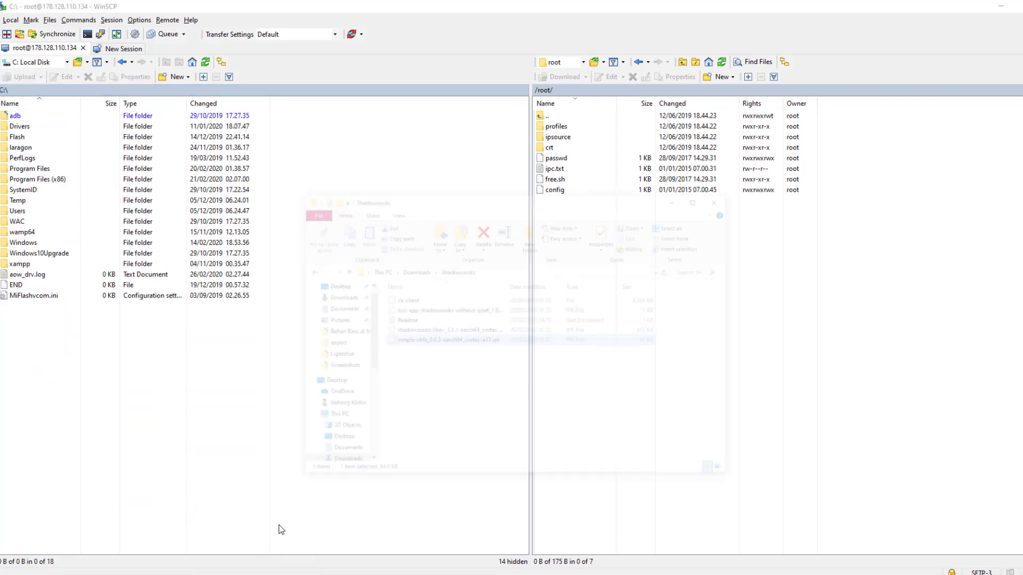
{"action": "left_click_drag", "start_coordinate": [540, 116], "coordinate": [244, 110]}
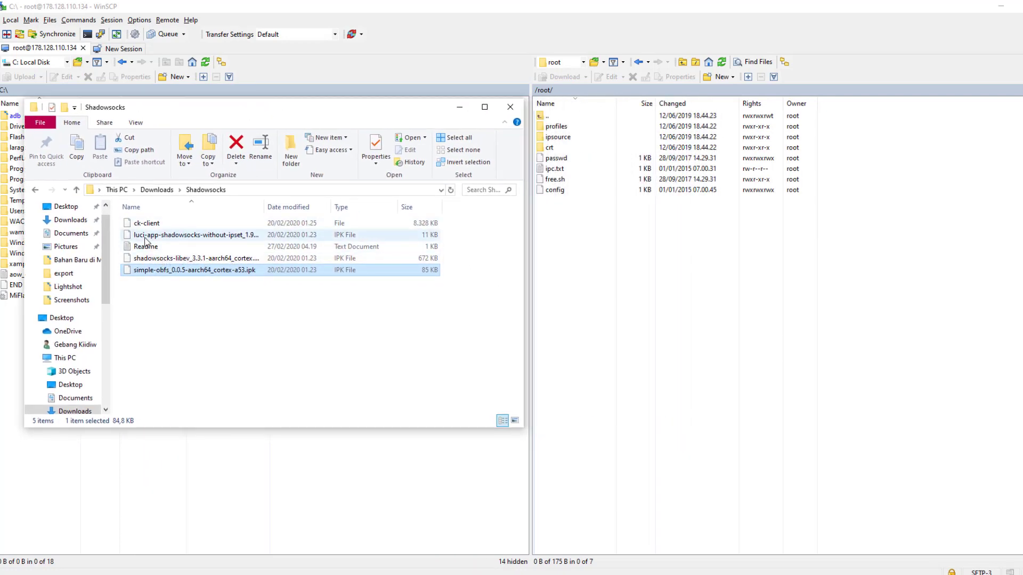
{"action": "left_click_drag", "start_coordinate": [168, 234], "coordinate": [637, 251]}
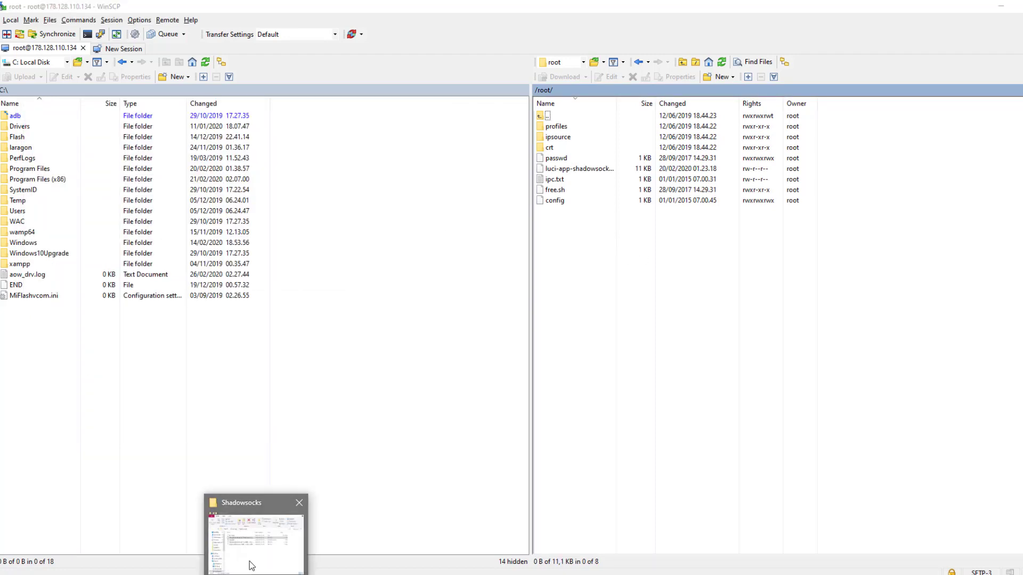
{"action": "left_click", "coordinate": [250, 538]}
{"action": "left_click", "coordinate": [170, 259]}
{"action": "left_click_drag", "start_coordinate": [170, 260], "coordinate": [655, 267]}
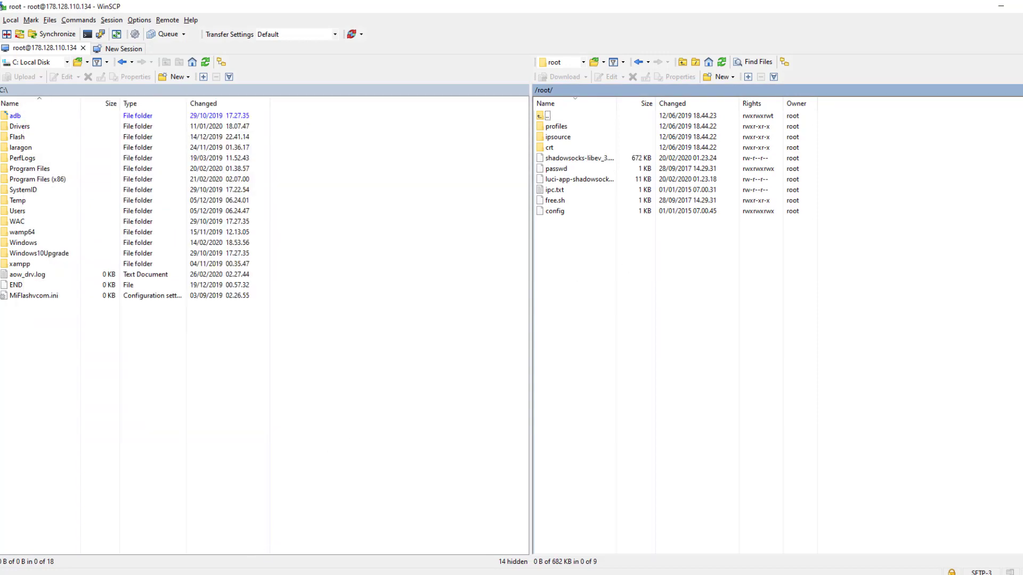
{"action": "mouse_move", "coordinate": [257, 573]}
{"action": "left_click", "coordinate": [250, 538]}
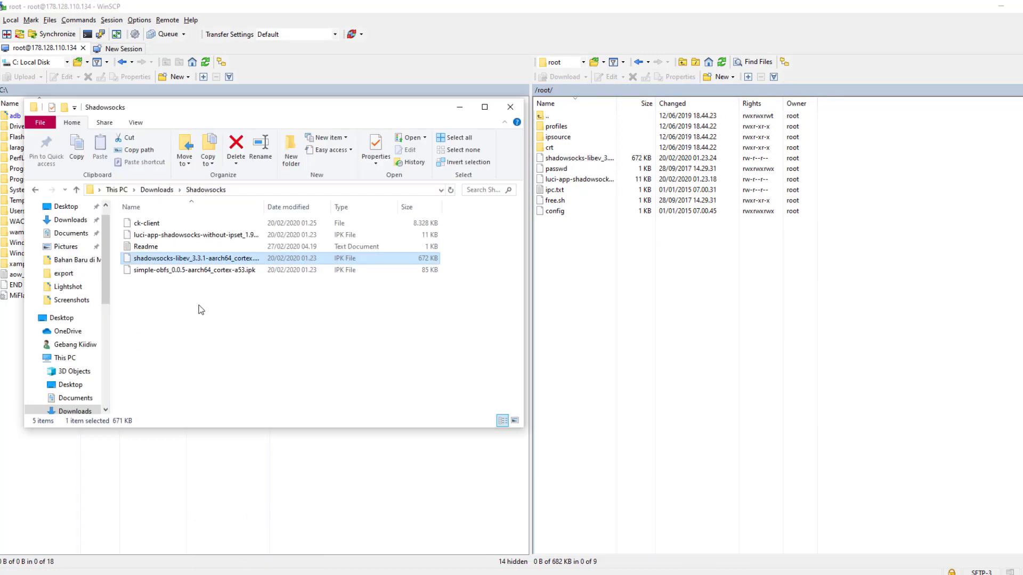
{"action": "left_click", "coordinate": [173, 270]}
{"action": "left_click_drag", "start_coordinate": [172, 272], "coordinate": [691, 278]}
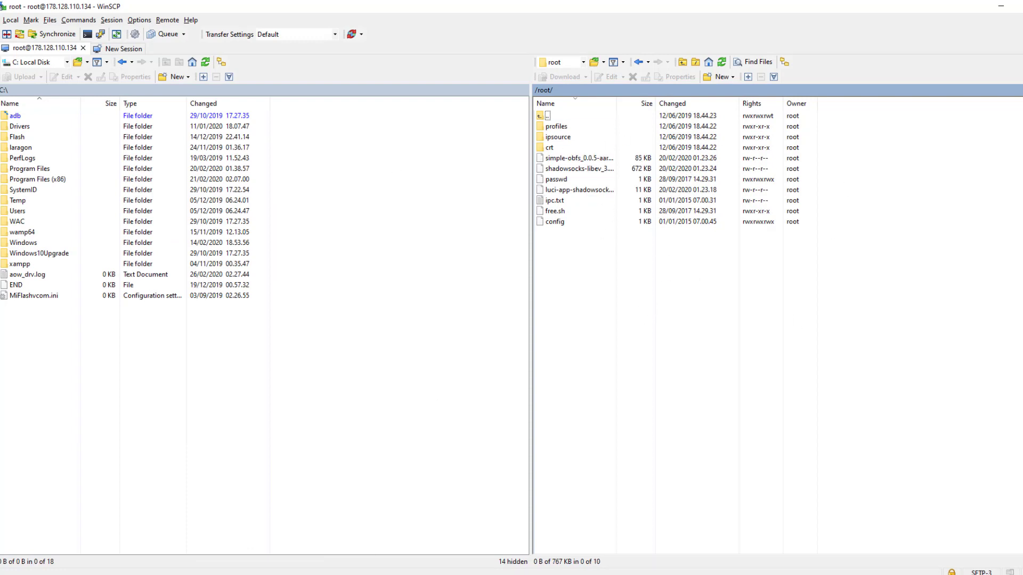
- Navigate the remote pane from /root up to / and into /usr/bin
{"action": "left_click", "coordinate": [257, 533]}
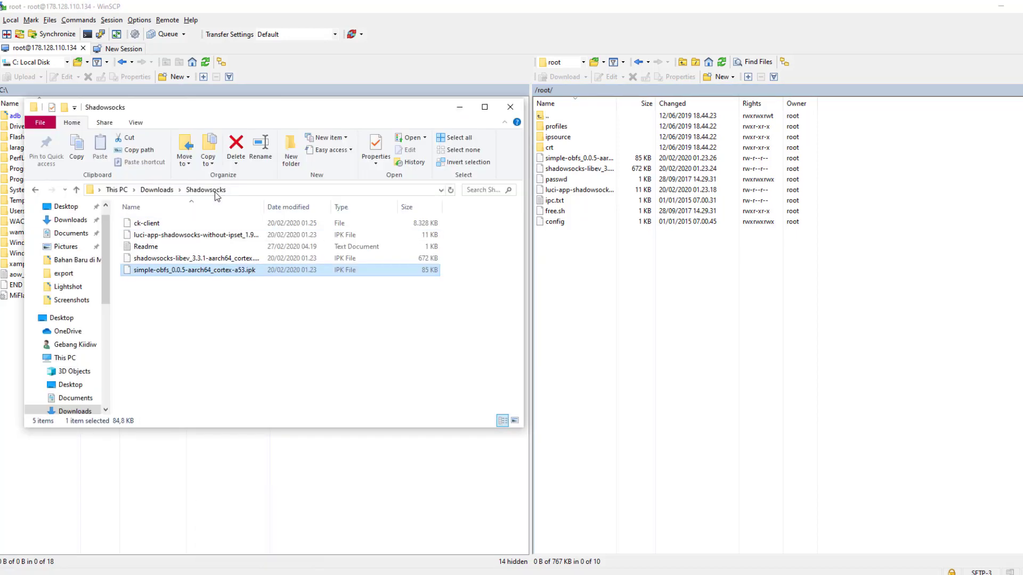
{"action": "double_click", "coordinate": [542, 116]}
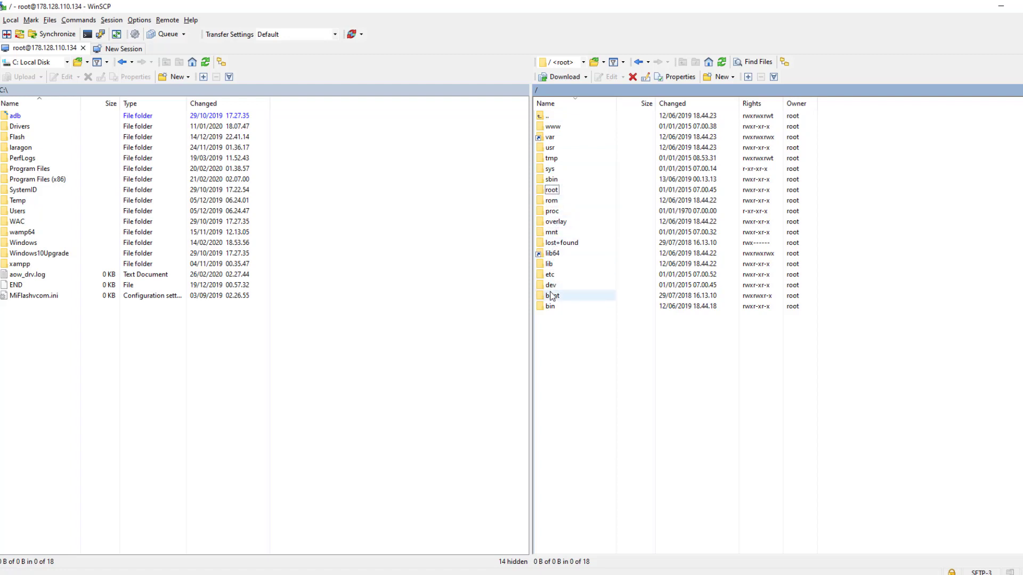
{"action": "double_click", "coordinate": [546, 148]}
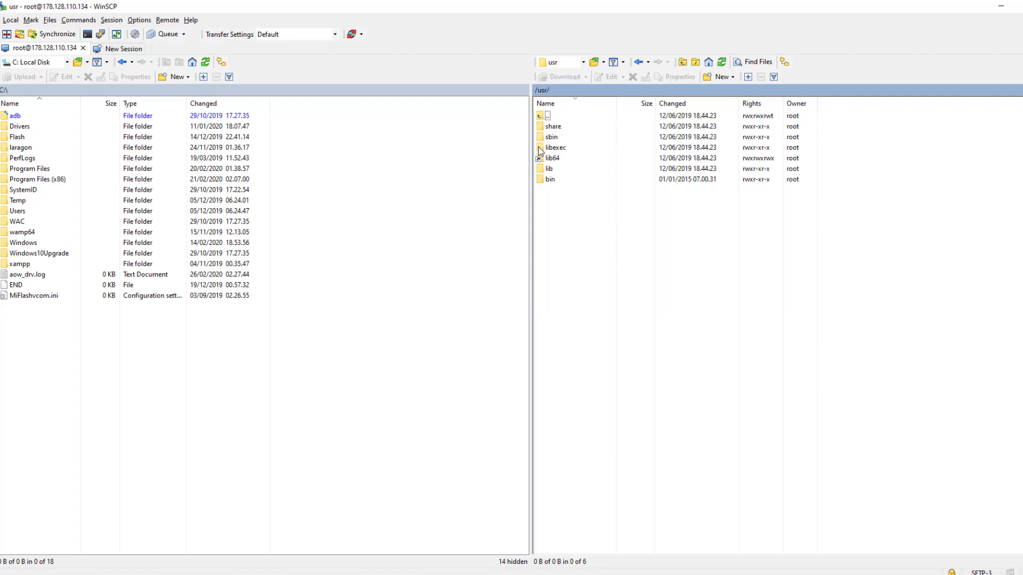
{"action": "double_click", "coordinate": [549, 179]}
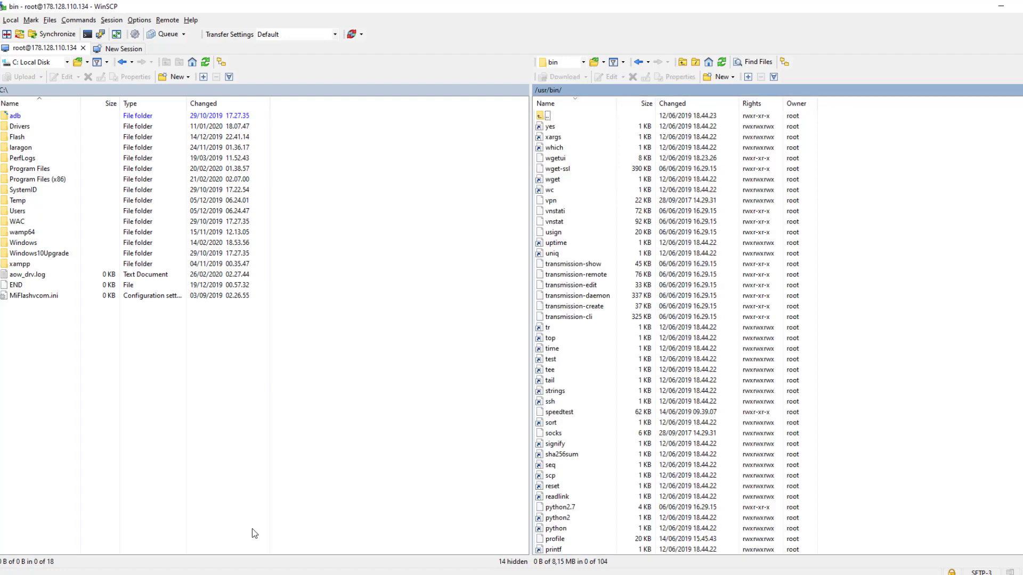
- Upload ck-client from the Shadowsocks folder into /usr/bin, then minimize the browser
{"action": "left_click", "coordinate": [248, 568]}
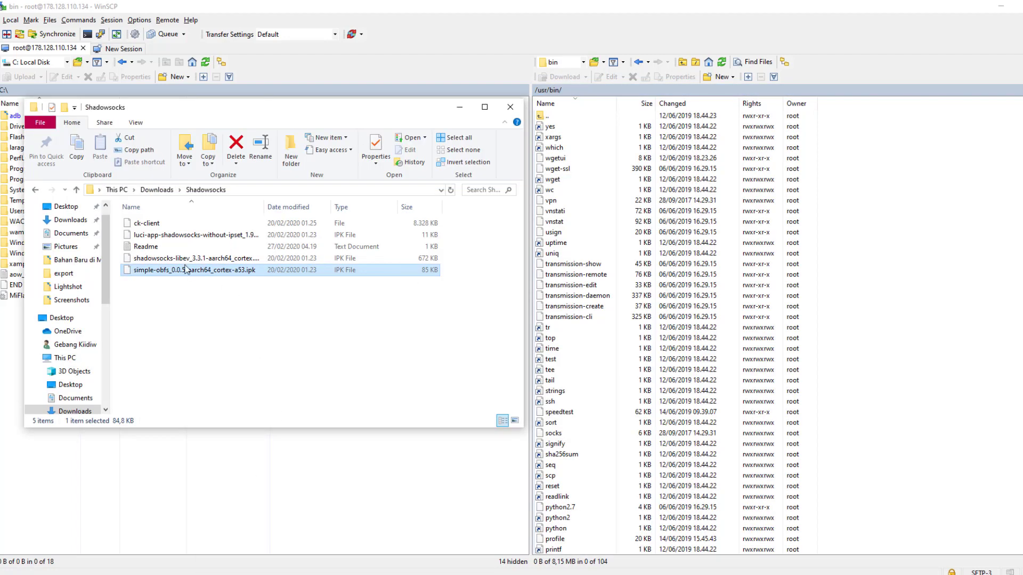
{"action": "left_click", "coordinate": [152, 226]}
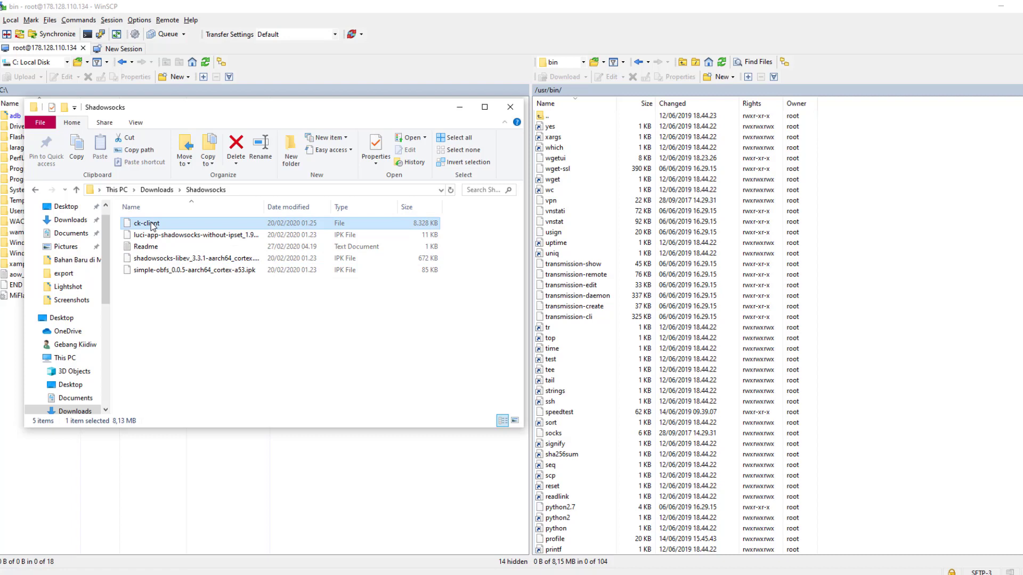
{"action": "left_click_drag", "start_coordinate": [153, 226], "coordinate": [857, 334]}
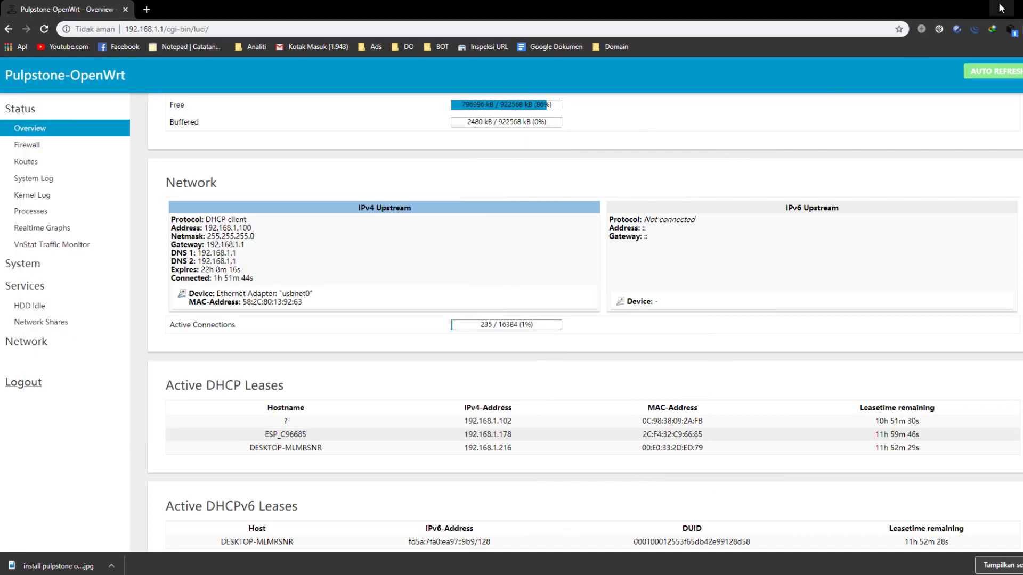
{"action": "left_click", "coordinate": [1001, 8]}
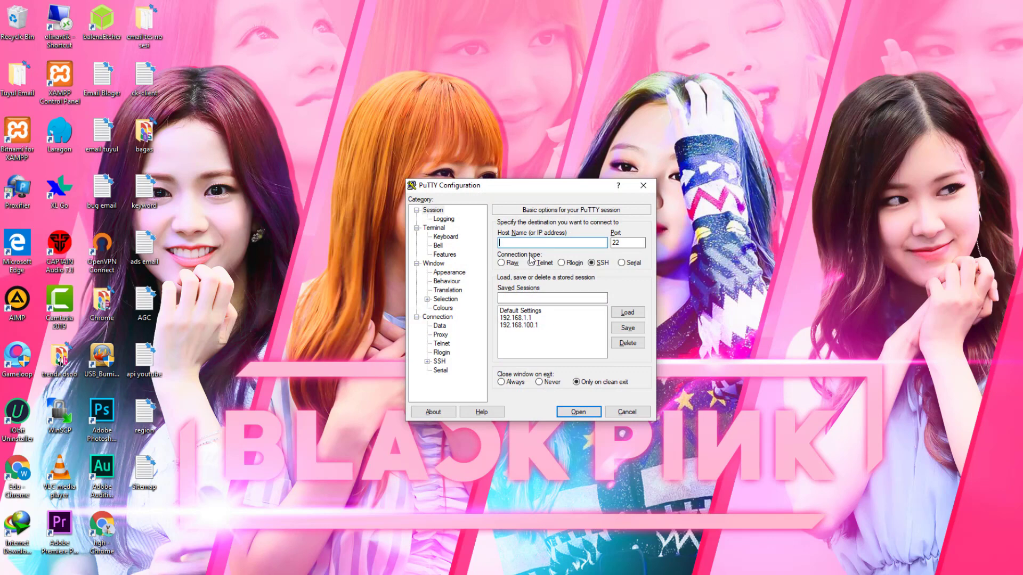
- Open a PuTTY SSH session to 192.168.1.1, accept the host key, log in as root, and maximize
{"action": "type", "text": "192.168.1.1"}
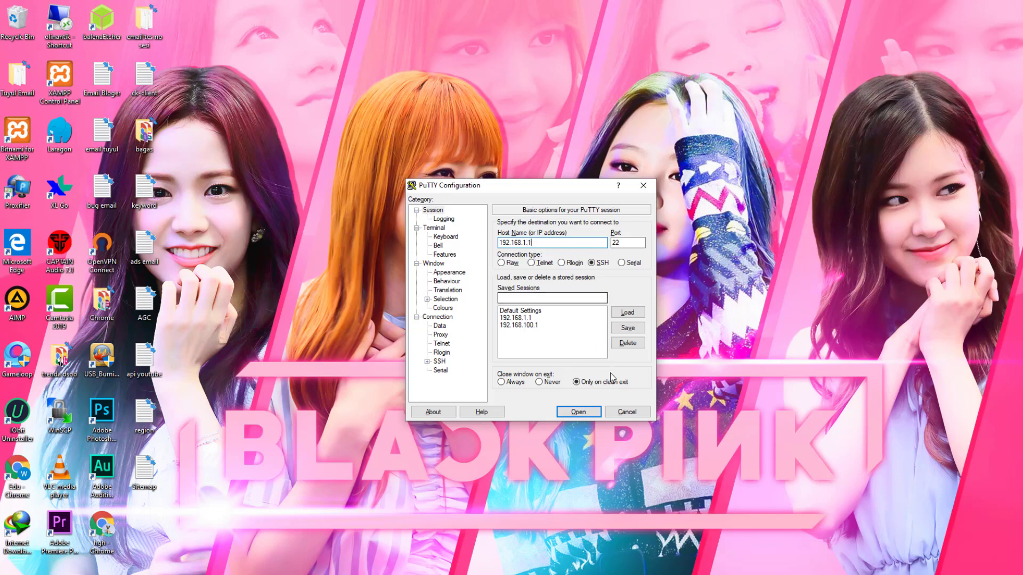
{"action": "left_click", "coordinate": [578, 412]}
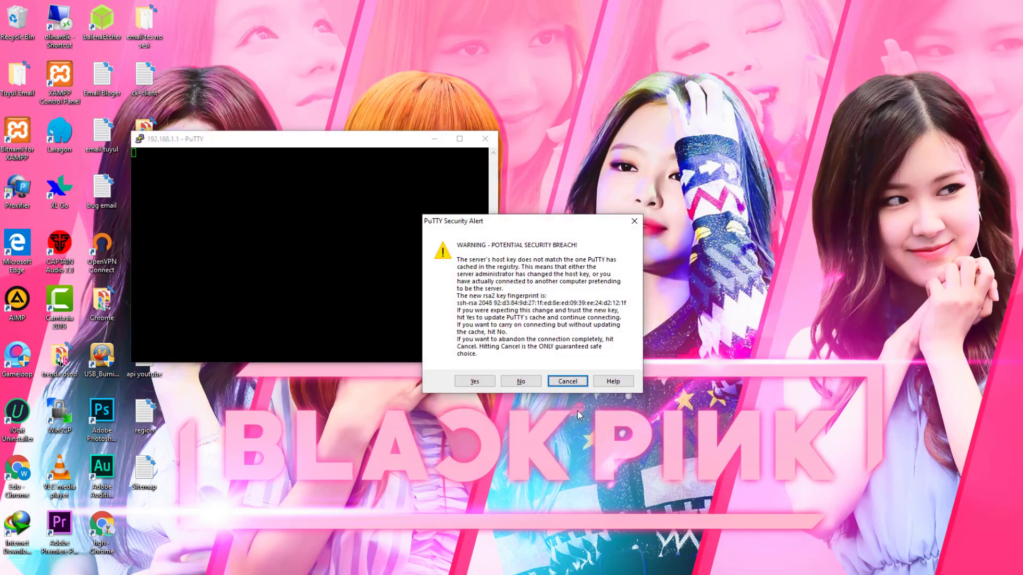
{"action": "left_click", "coordinate": [473, 380]}
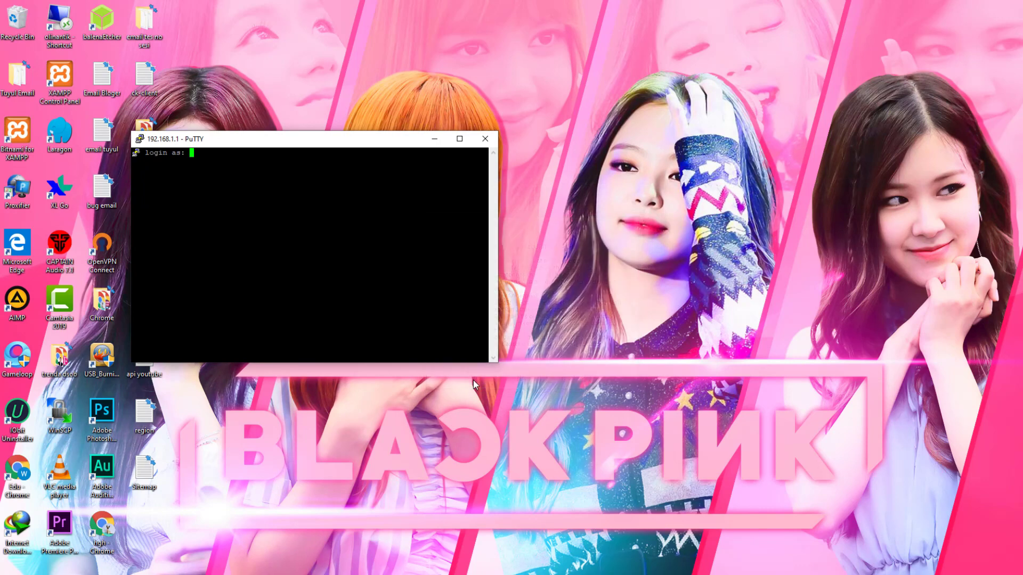
{"action": "type", "text": "root"}
{"action": "key", "text": "Return"}
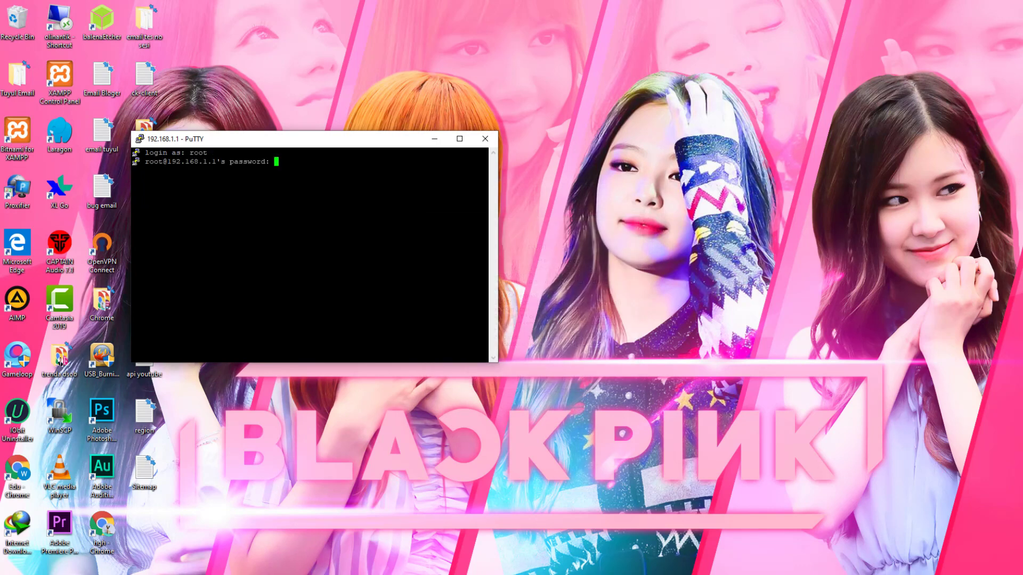
{"action": "key", "text": "Return"}
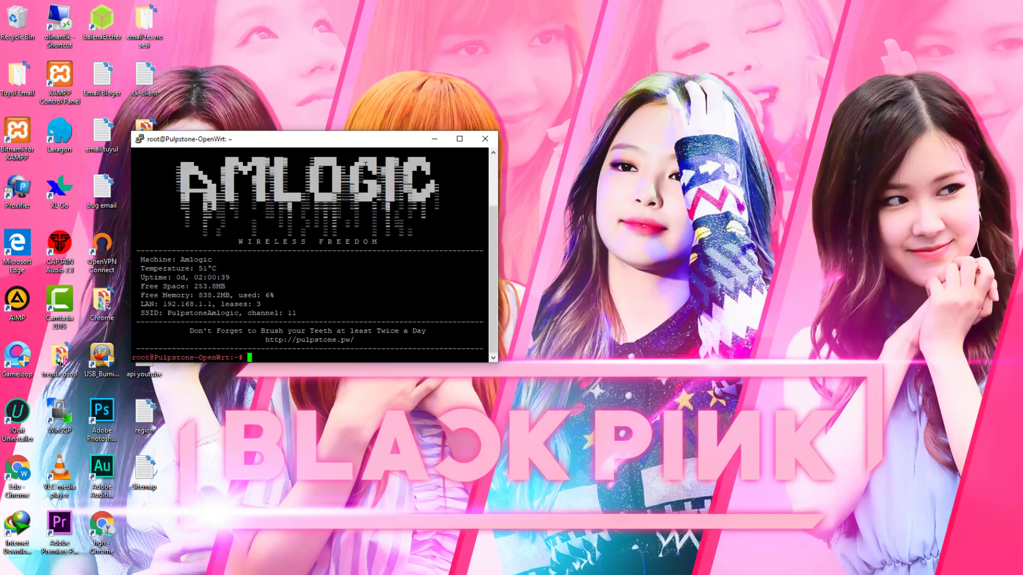
{"action": "left_click", "coordinate": [460, 138]}
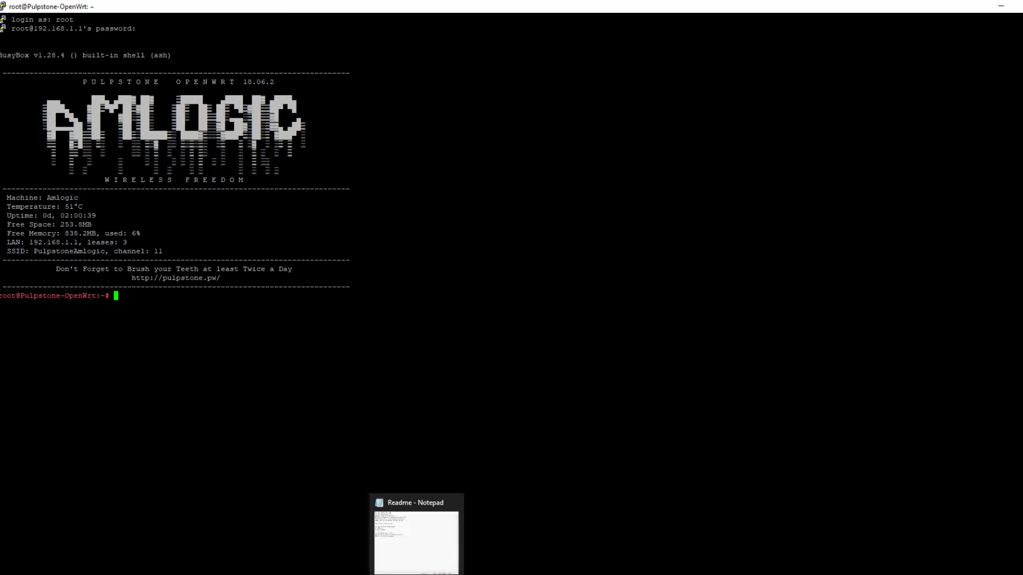
- Move the Readme notes aside and list /root with ls in PuTTY
{"action": "left_click", "coordinate": [405, 552]}
{"action": "left_click_drag", "start_coordinate": [295, 55], "coordinate": [498, 60]}
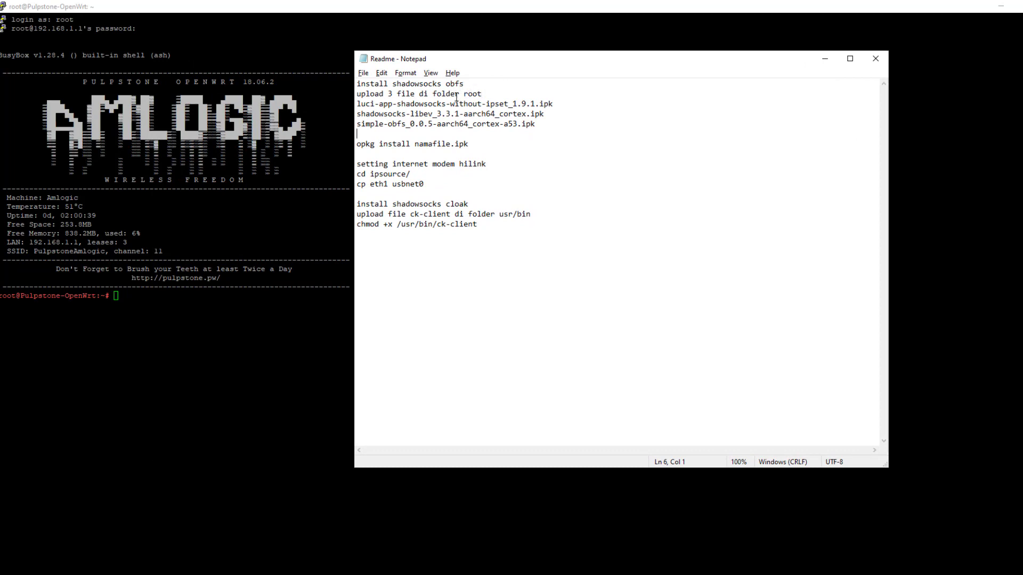
{"action": "key", "text": "alt+Tab"}
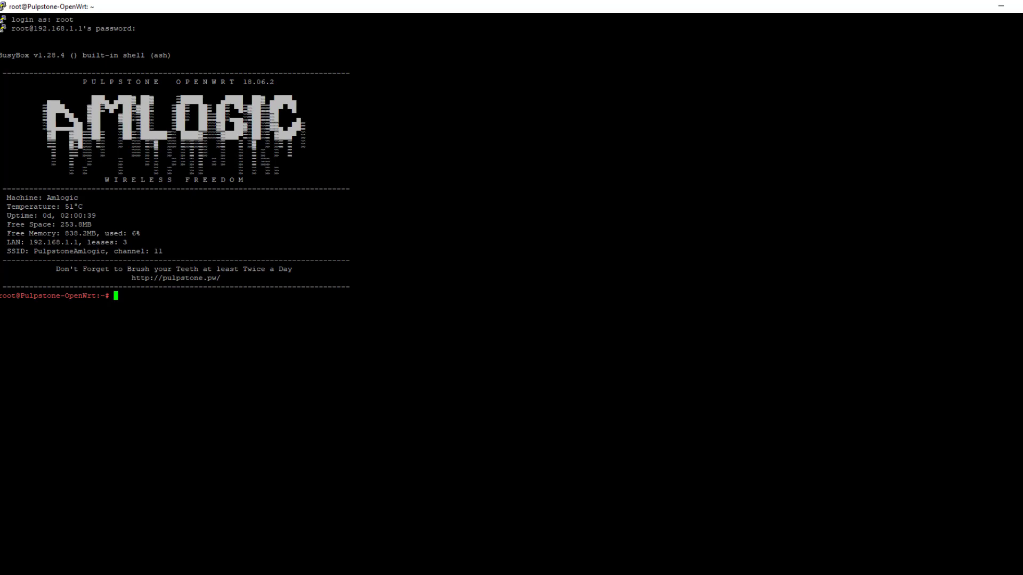
{"action": "type", "text": "ls"}
{"action": "key", "text": "Return"}
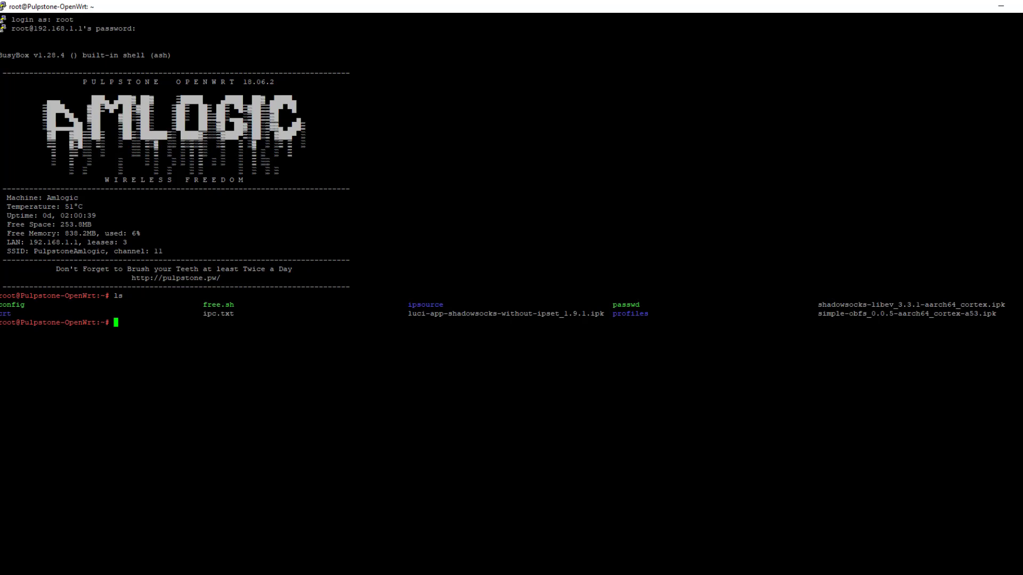
- Install luci-app-shadowsocks-without-ipset_1.9.1.ipk with opkg install, pasting the copied file name
{"action": "left_click_drag", "start_coordinate": [408, 313], "coordinate": [602, 313]}
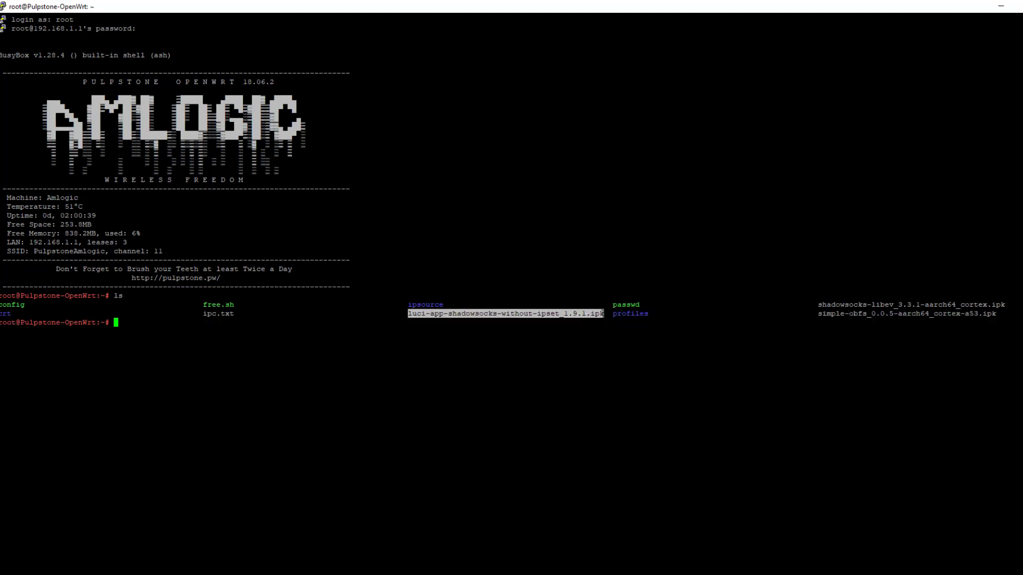
{"action": "left_click_drag", "start_coordinate": [817, 304], "coordinate": [1001, 314]}
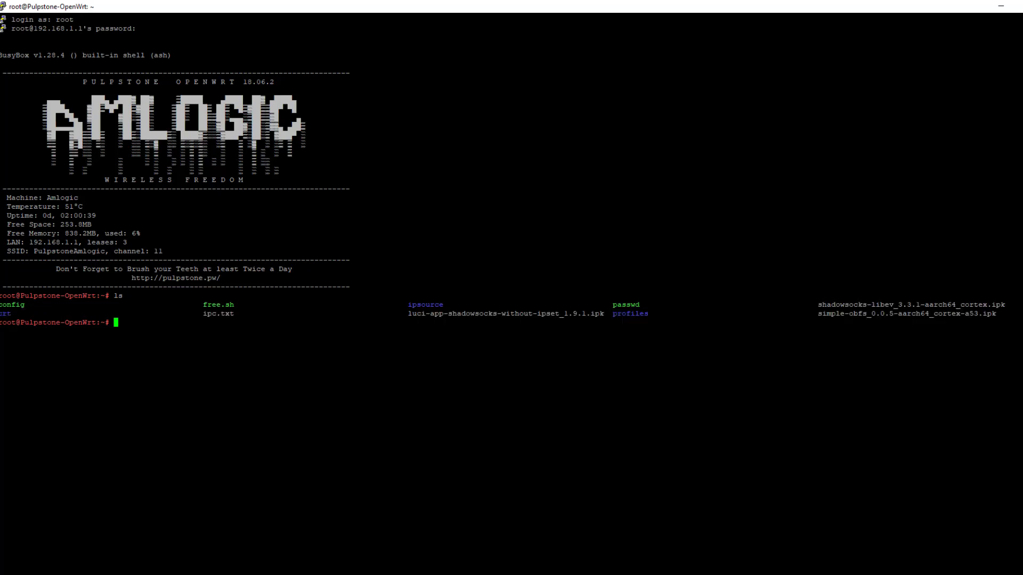
{"action": "left_click_drag", "start_coordinate": [408, 314], "coordinate": [604, 313]}
{"action": "key", "text": "ctrl+c"}
{"action": "type", "text": "opkg install"}
{"action": "key", "text": "shift+Insert"}
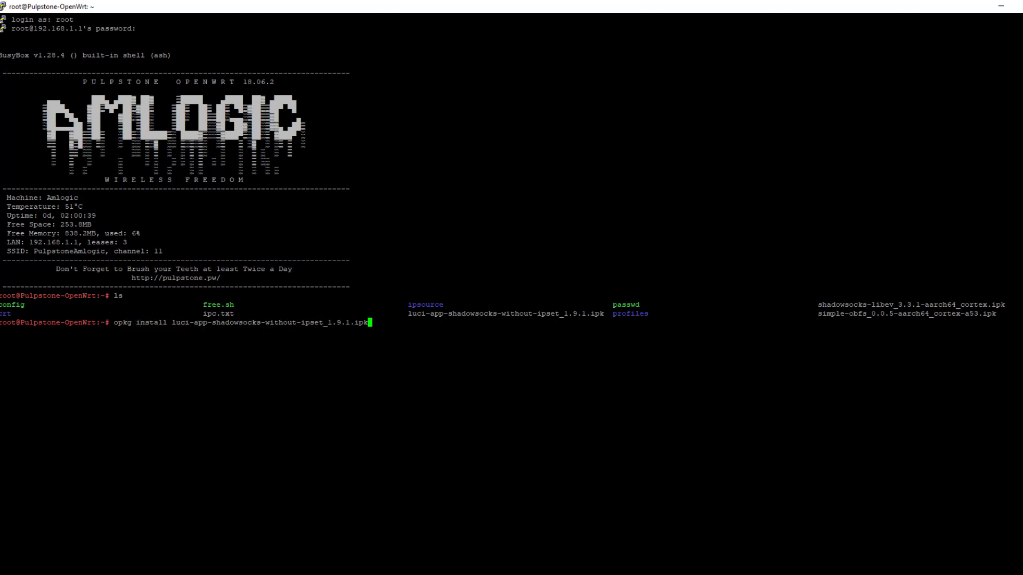
{"action": "key", "text": "Return"}
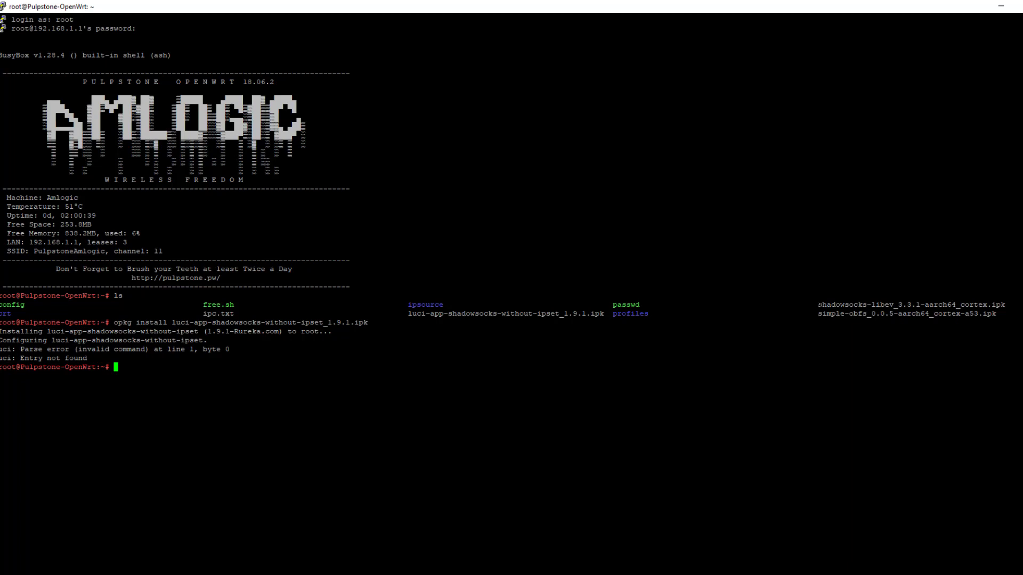
- Install the shadowsocks-libev 3.3.1 package with opkg install using Tab completion
{"action": "left_click_drag", "start_coordinate": [818, 305], "coordinate": [1005, 305]}
{"action": "type", "text": "opkg install sh"}
{"action": "key", "text": "Tab"}
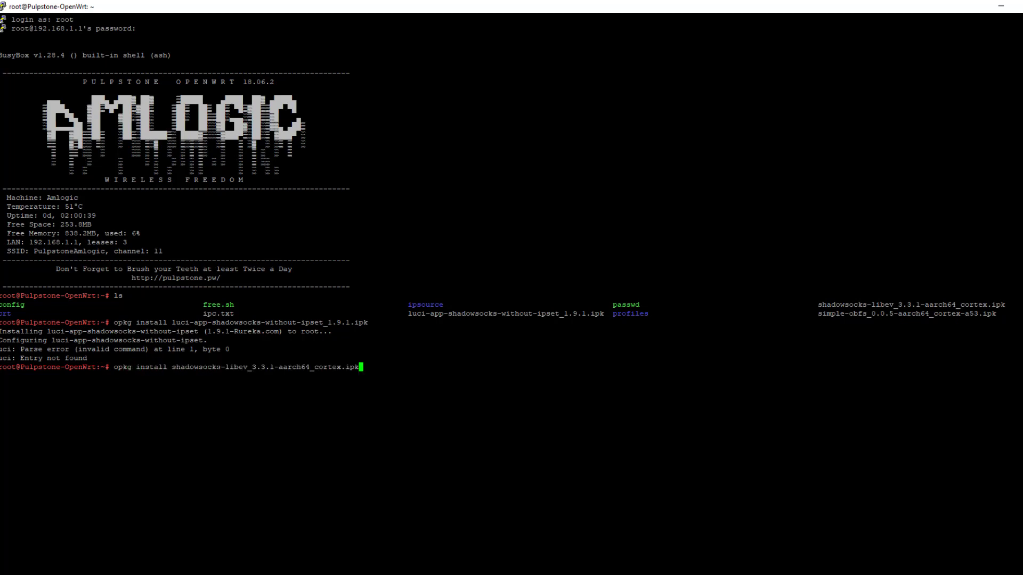
{"action": "key", "text": "Return"}
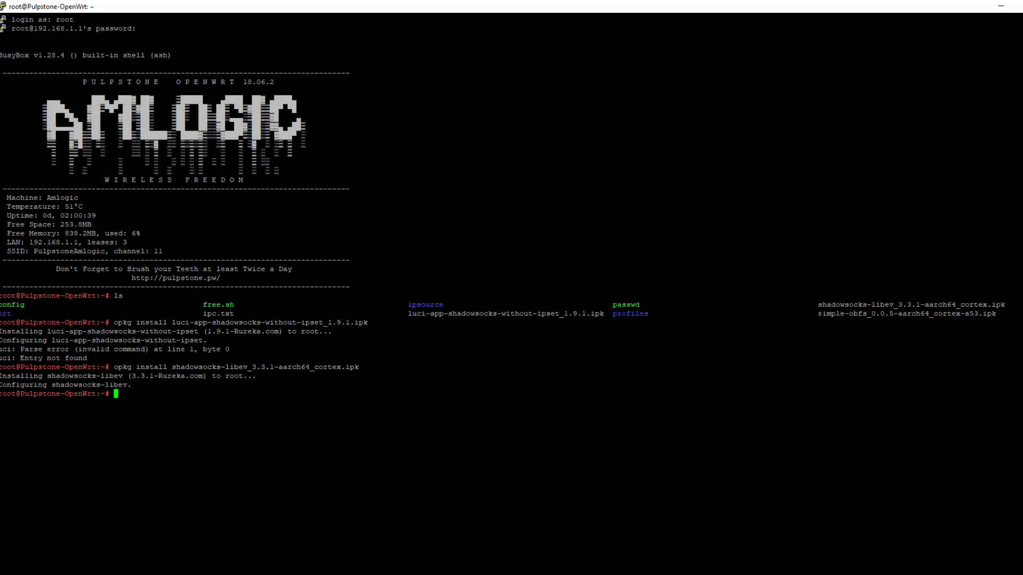
{"action": "left_click_drag", "start_coordinate": [818, 314], "coordinate": [995, 313]}
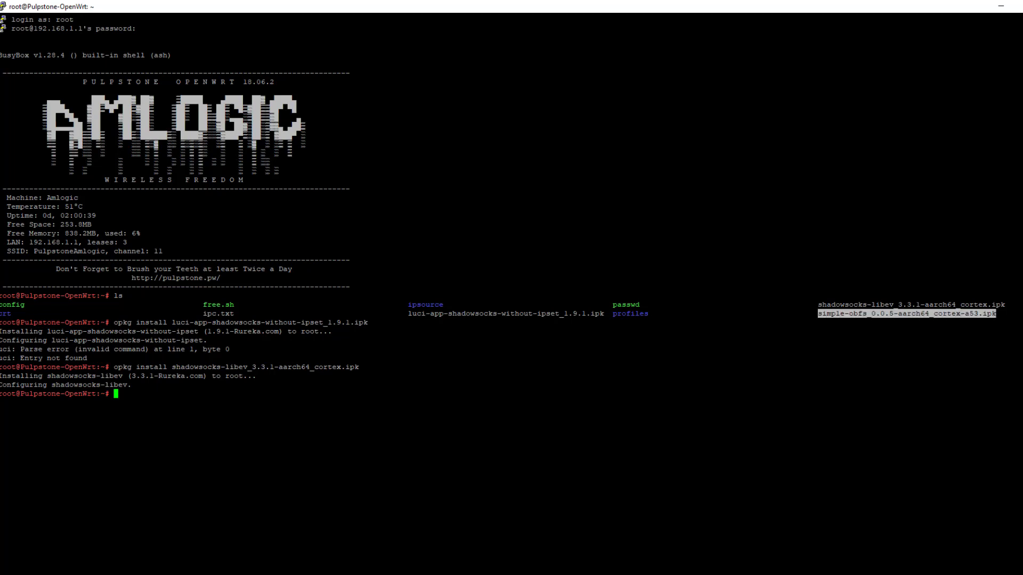
- Install simple-obfs_0.0.5-aarch64_cortex-a53.ipk with opkg, then switch to the router's web page
{"action": "type", "text": "simple-obfs_0.0.5-aarch64_cortex-a53.ipk"}
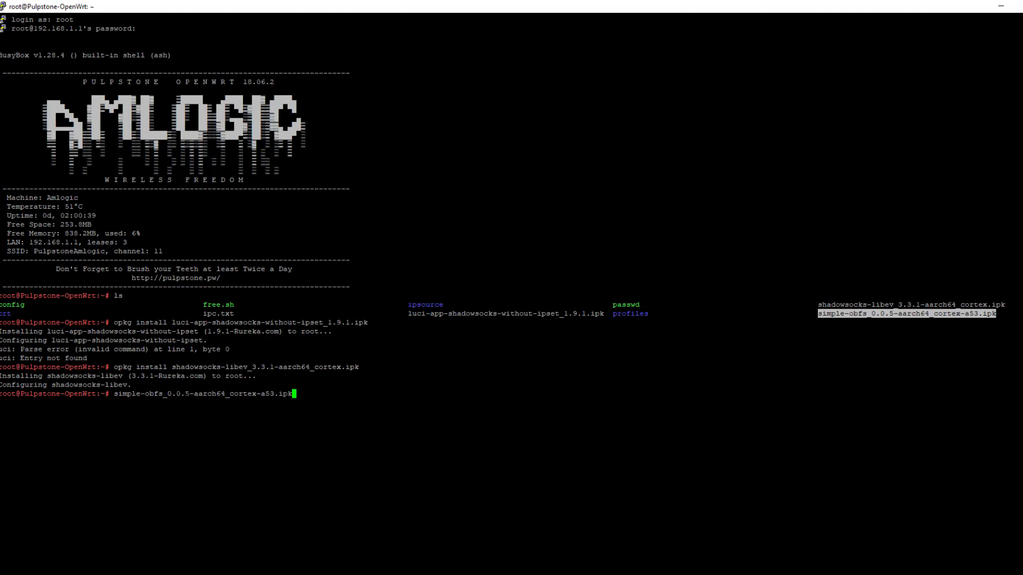
{"action": "key", "text": "BackSpace"}
{"action": "key", "text": "BackSpace"}
{"action": "key", "text": "BackSpace"}
{"action": "key", "text": "BackSpace"}
{"action": "key", "text": "BackSpace"}
{"action": "key", "text": "BackSpace"}
{"action": "key", "text": "BackSpace"}
{"action": "key", "text": "BackSpace"}
{"action": "key", "text": "BackSpace"}
{"action": "key", "text": "BackSpace"}
{"action": "key", "text": "BackSpace"}
{"action": "key", "text": "BackSpace"}
{"action": "key", "text": "BackSpace"}
{"action": "key", "text": "BackSpace"}
{"action": "key", "text": "BackSpace"}
{"action": "key", "text": "BackSpace"}
{"action": "key", "text": "BackSpace"}
{"action": "key", "text": "BackSpace"}
{"action": "key", "text": "BackSpace"}
{"action": "key", "text": "BackSpace"}
{"action": "key", "text": "BackSpace"}
{"action": "key", "text": "BackSpace"}
{"action": "key", "text": "BackSpace"}
{"action": "key", "text": "BackSpace"}
{"action": "type", "text": "o"}
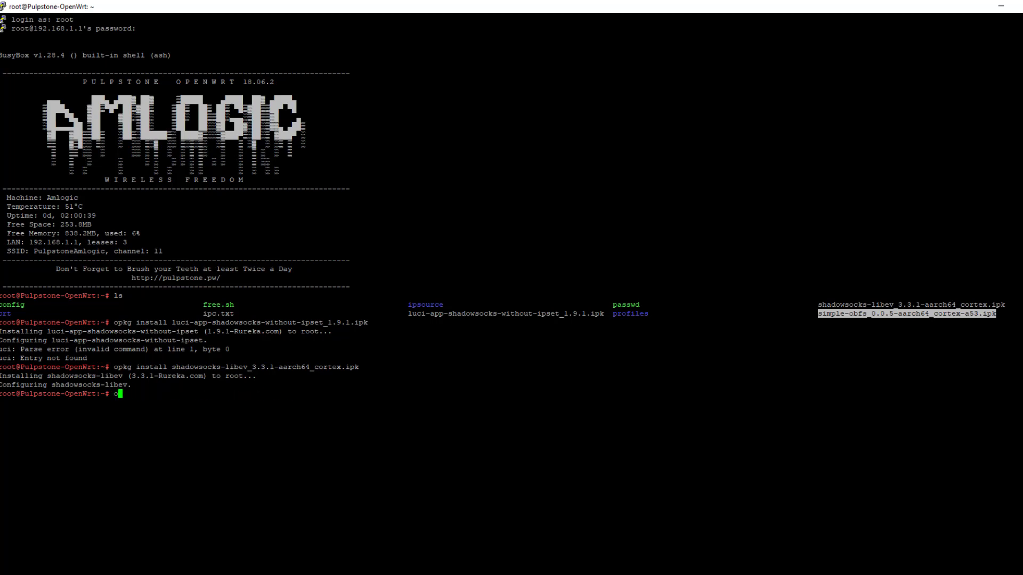
{"action": "type", "text": "pkg install"}
{"action": "type", "text": "simple-obfs_0.0.5-aarch64_cortex-a53.ipk"}
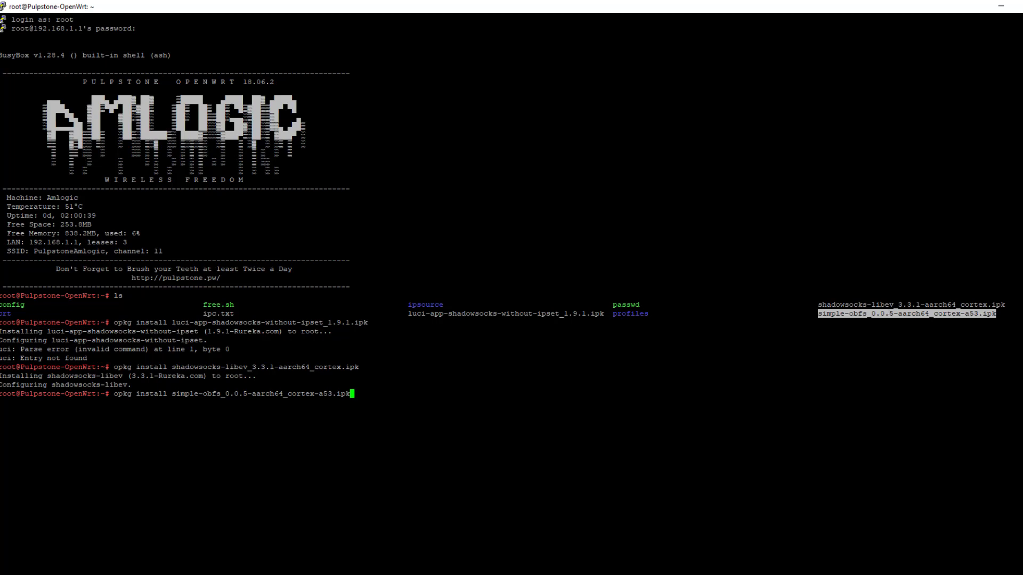
{"action": "key", "text": "Return"}
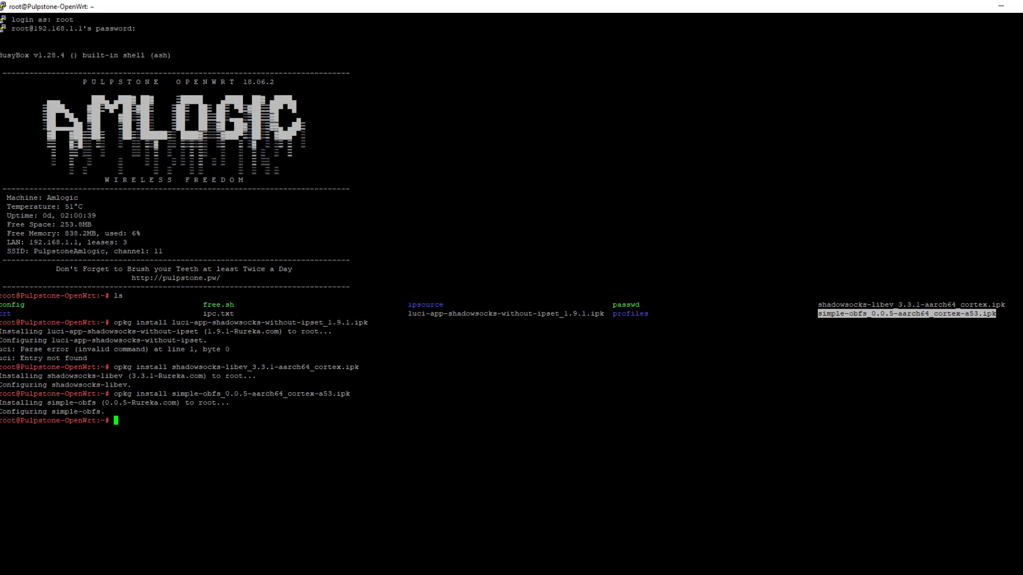
{"action": "left_click", "coordinate": [340, 533]}
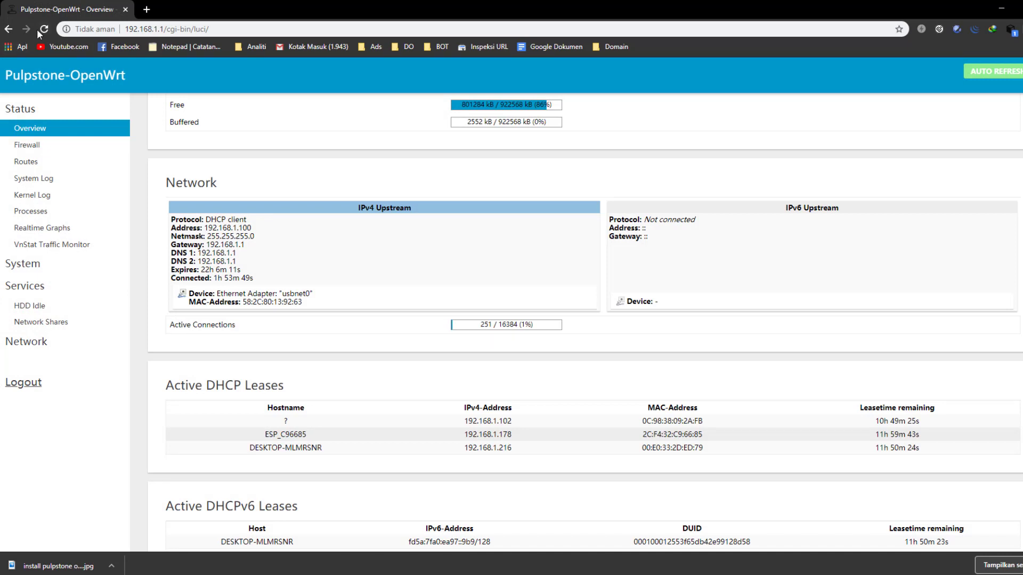
- Reload LuCI, open Services > ShadowSocks General Settings, then return to the Readme notes
{"action": "left_click", "coordinate": [43, 29]}
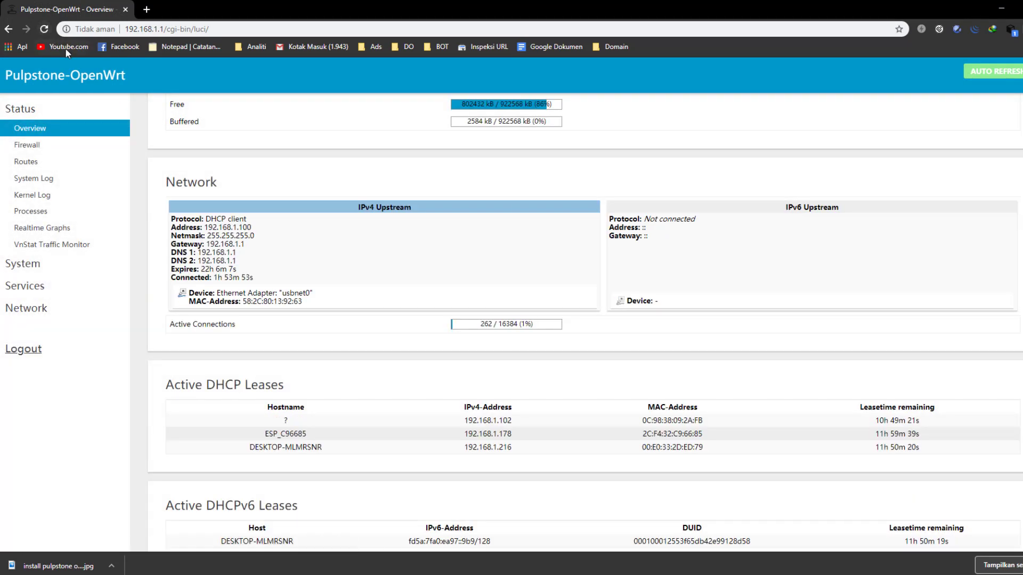
{"action": "left_click", "coordinate": [33, 289]}
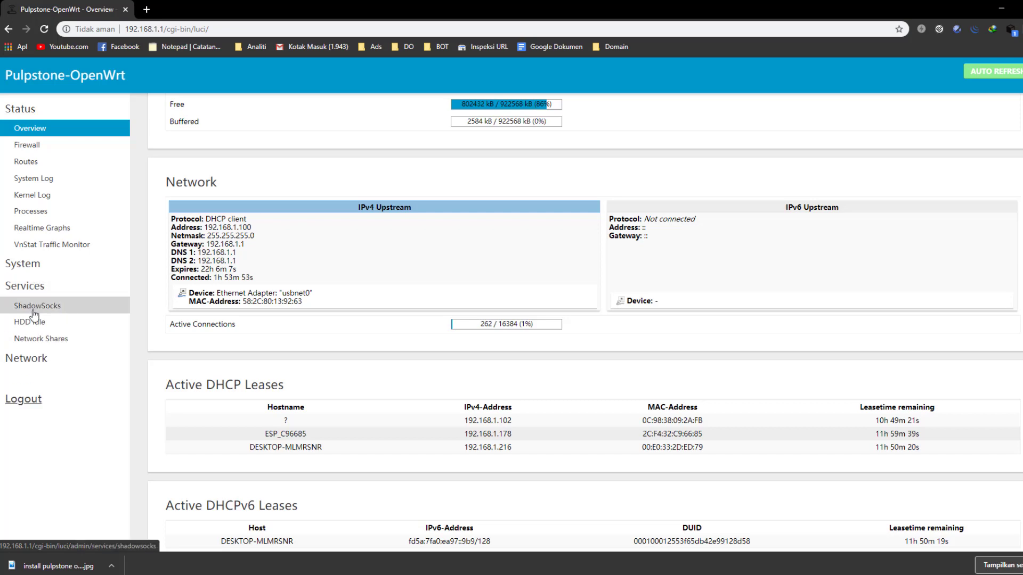
{"action": "left_click", "coordinate": [34, 309]}
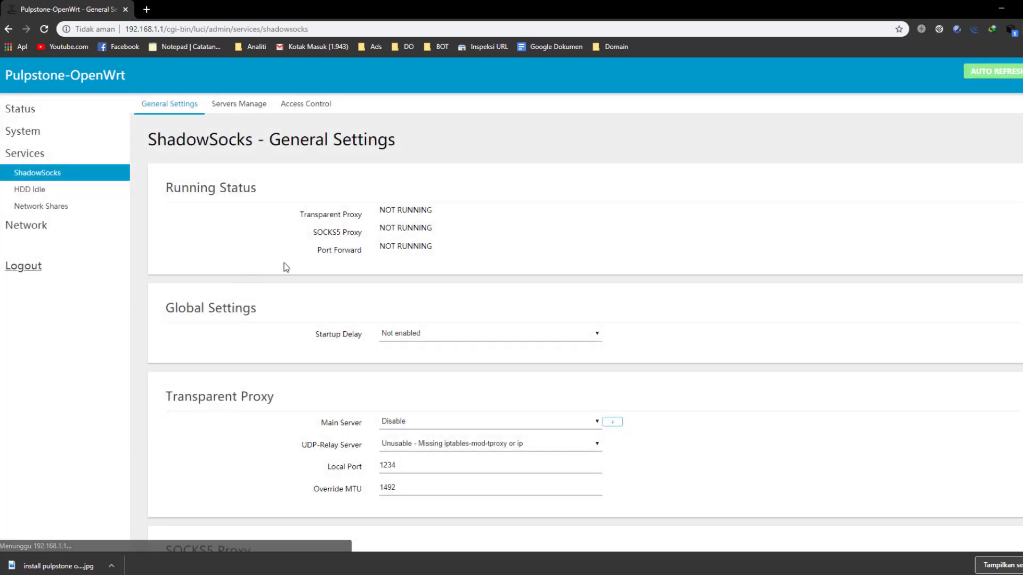
{"action": "scroll", "coordinate": [277, 305], "scroll_direction": "down", "scroll_amount": 5}
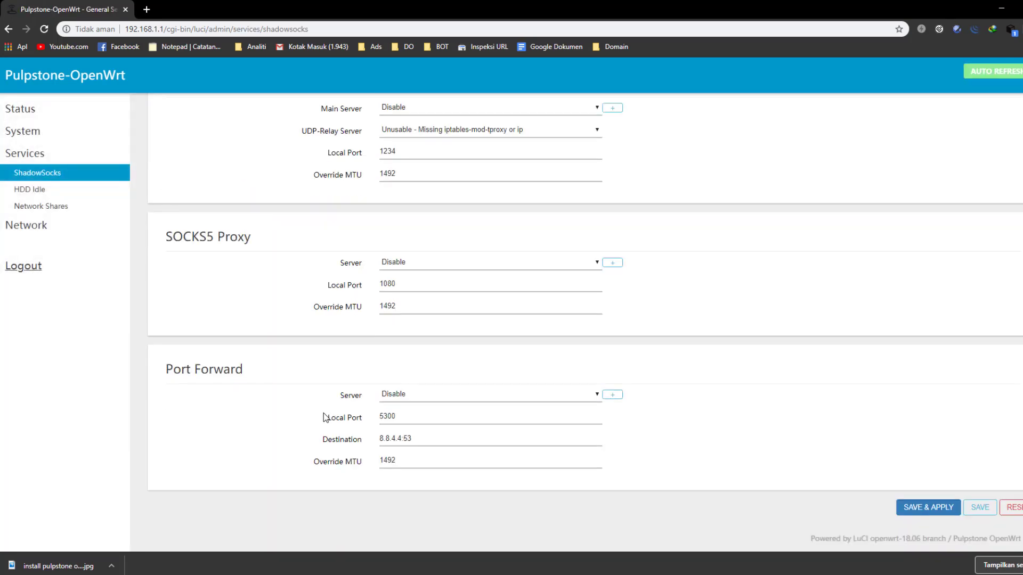
{"action": "scroll", "coordinate": [327, 206], "scroll_direction": "up", "scroll_amount": 5}
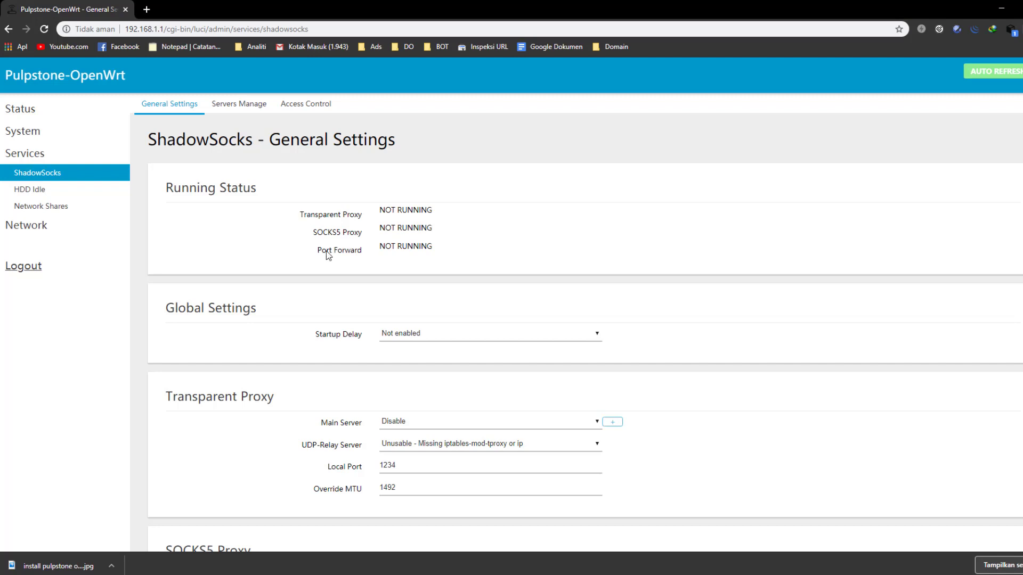
{"action": "key", "text": "alt+Tab"}
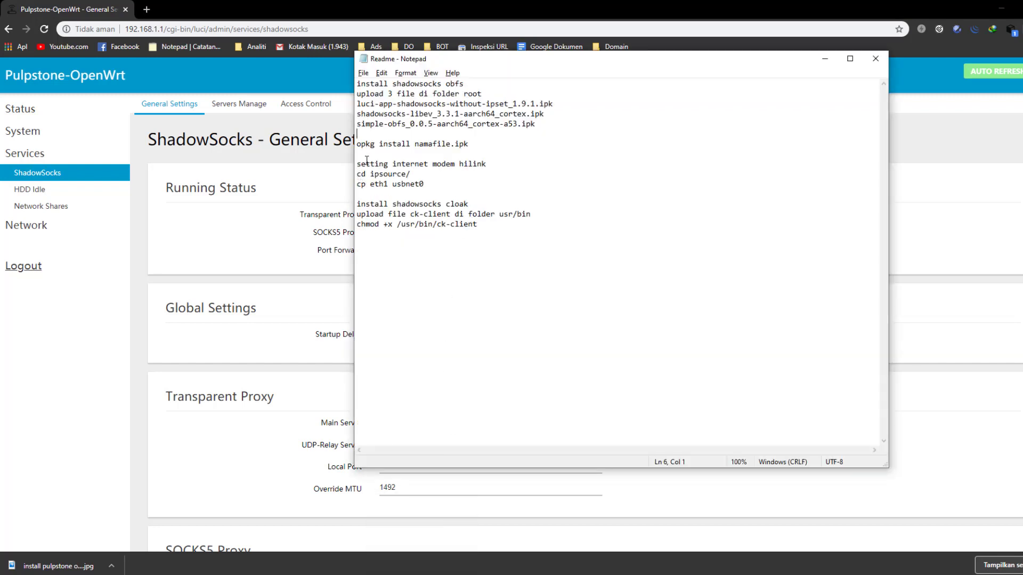
- Copy the 'chmod +x /usr/bin/ck-client' line from the Notepad Readme and return to PuTTY
{"action": "left_click", "coordinate": [358, 204]}
{"action": "left_click_drag", "start_coordinate": [366, 204], "coordinate": [468, 205]}
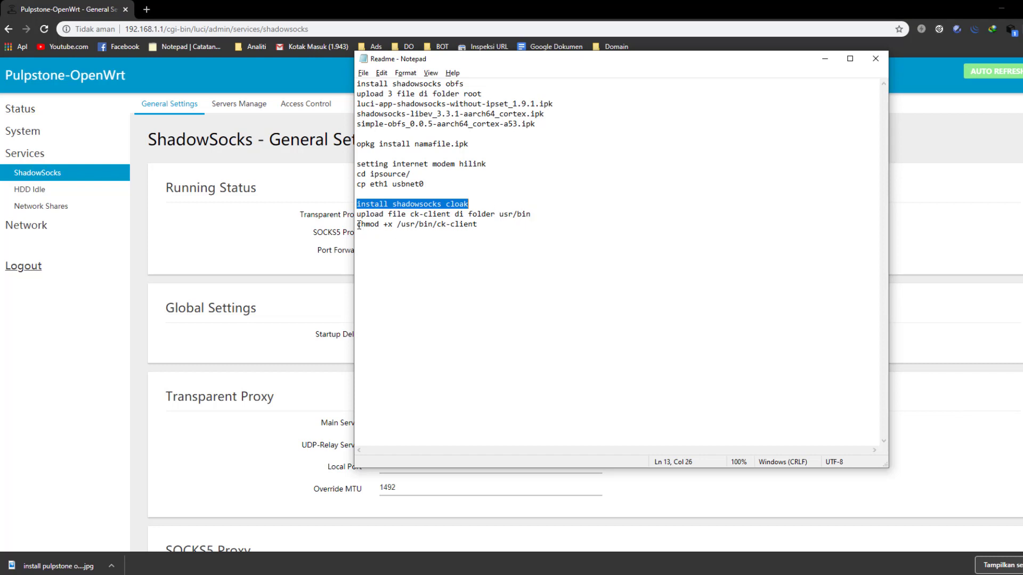
{"action": "left_click_drag", "start_coordinate": [359, 224], "coordinate": [480, 224]}
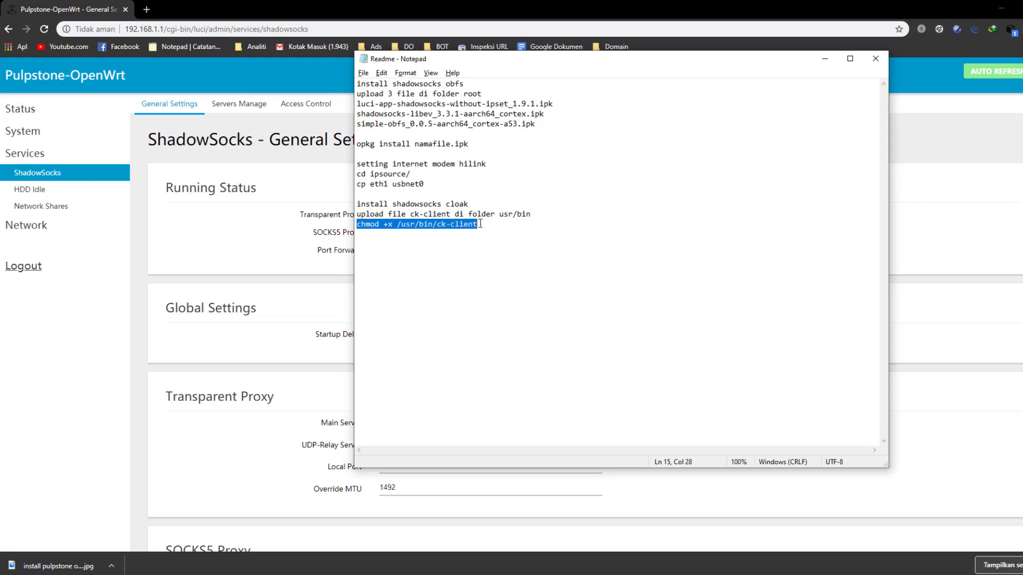
{"action": "right_click", "coordinate": [475, 224]}
{"action": "left_click", "coordinate": [532, 260]}
{"action": "key", "text": "alt+Tab"}
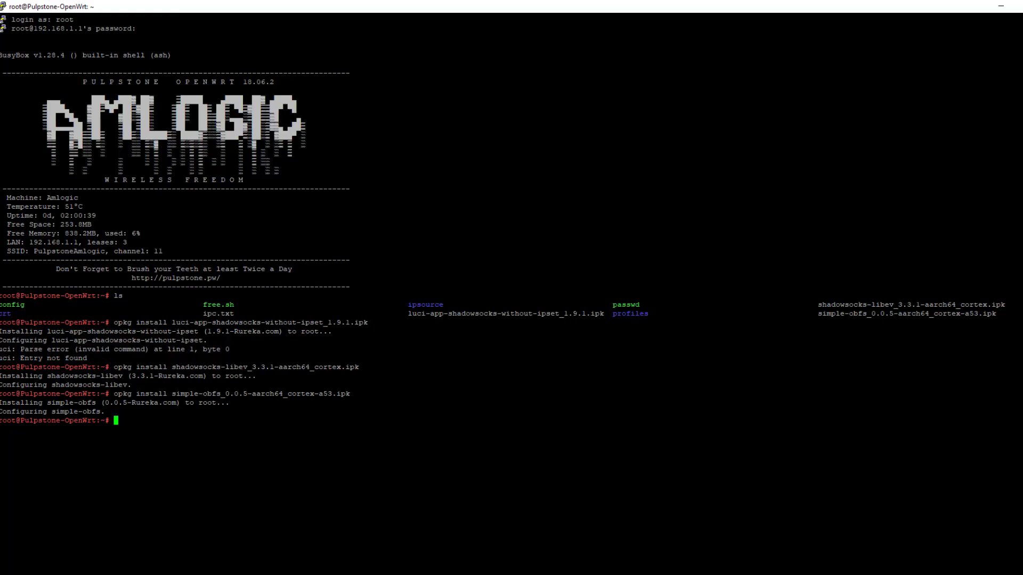
- Run 'chmod +x /usr/bin/ck-client', then list /usr/bin and highlight ck-client
{"action": "key", "text": "shift+Insert"}
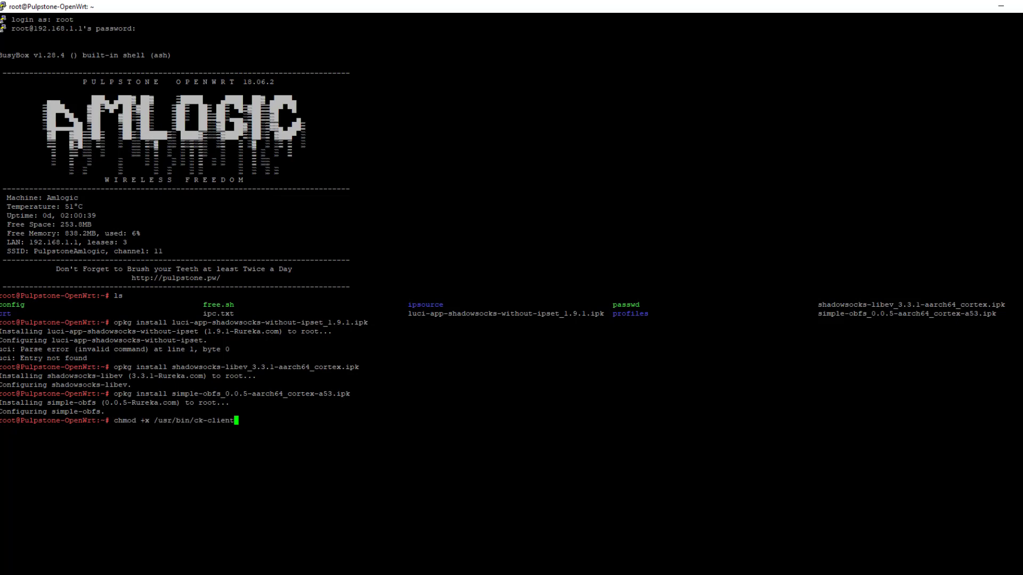
{"action": "key", "text": "Return"}
{"action": "type", "text": "cd /u"}
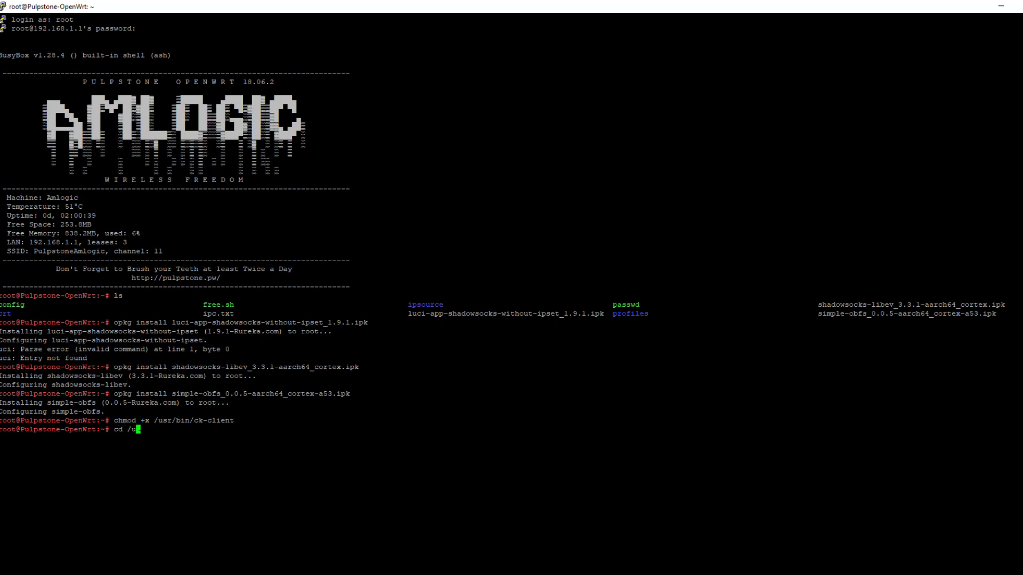
{"action": "type", "text": "sr/bin"}
{"action": "key", "text": "Return"}
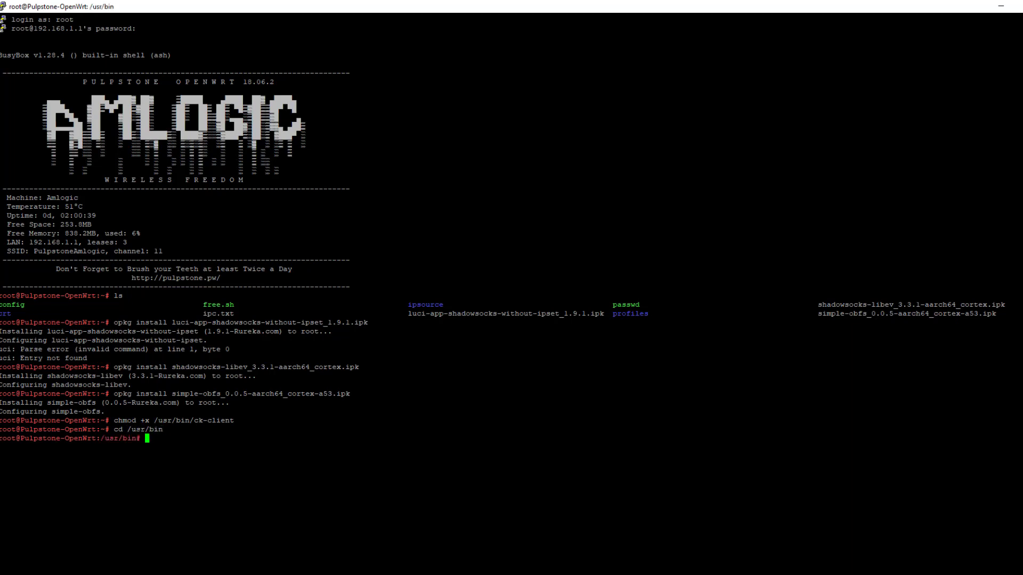
{"action": "type", "text": "ls"}
{"action": "key", "text": "Return"}
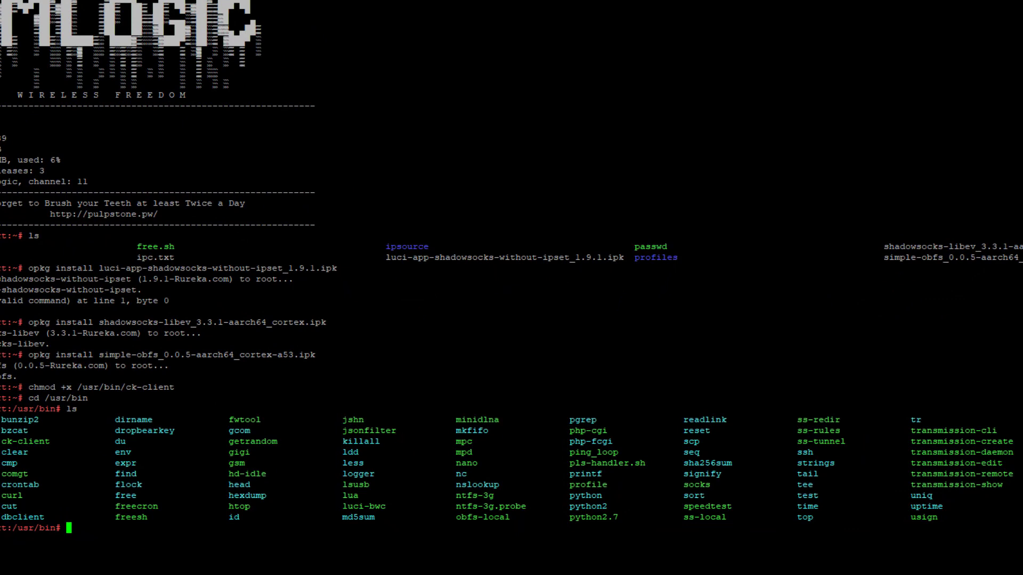
{"action": "left_click_drag", "start_coordinate": [1, 441], "coordinate": [50, 441]}
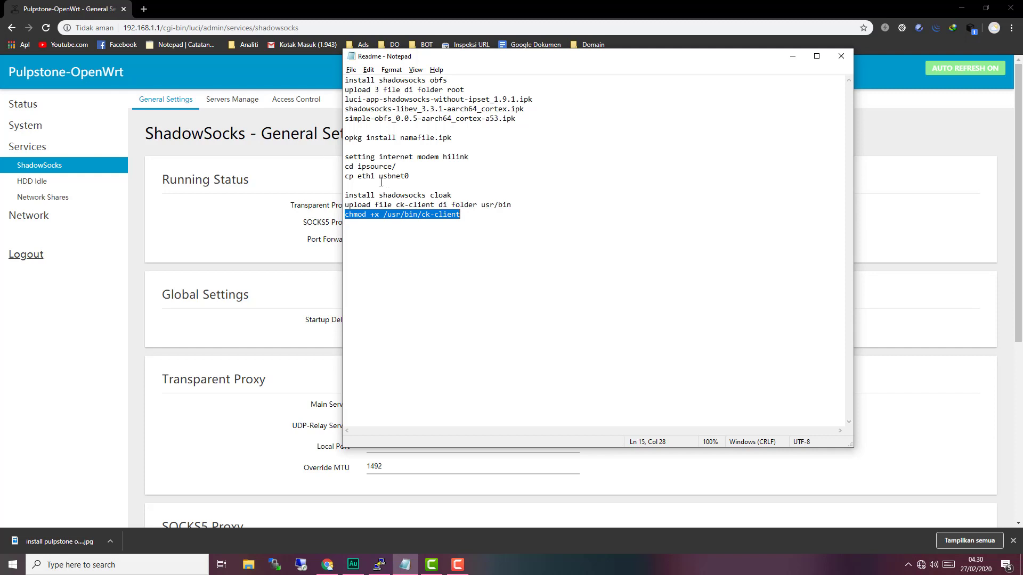
- Open the Pulpstone login page at 192.168.1.1/pulpstone in a new Chrome tab and select the Username field
{"action": "left_click", "coordinate": [194, 124]}
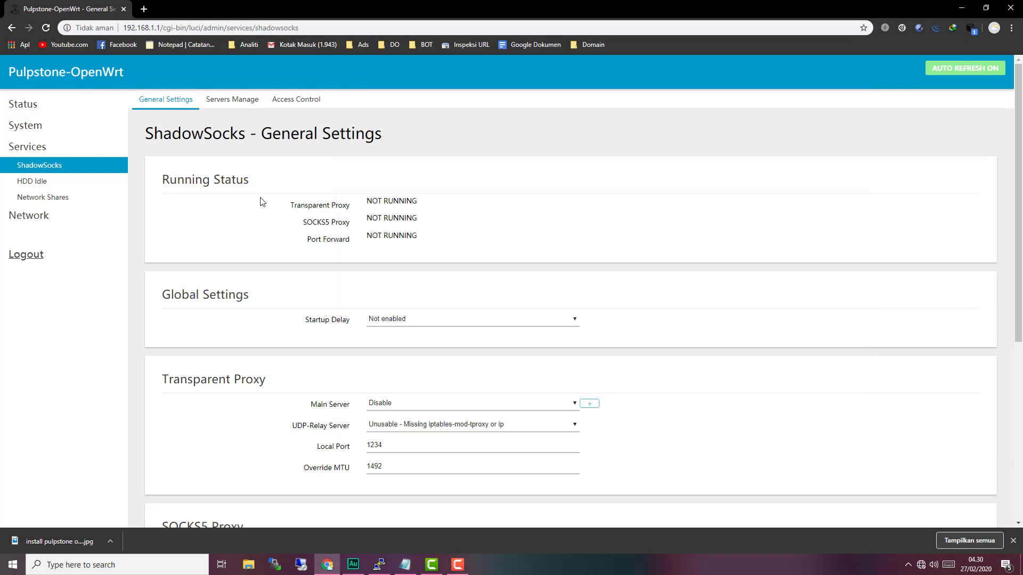
{"action": "left_click", "coordinate": [143, 9]}
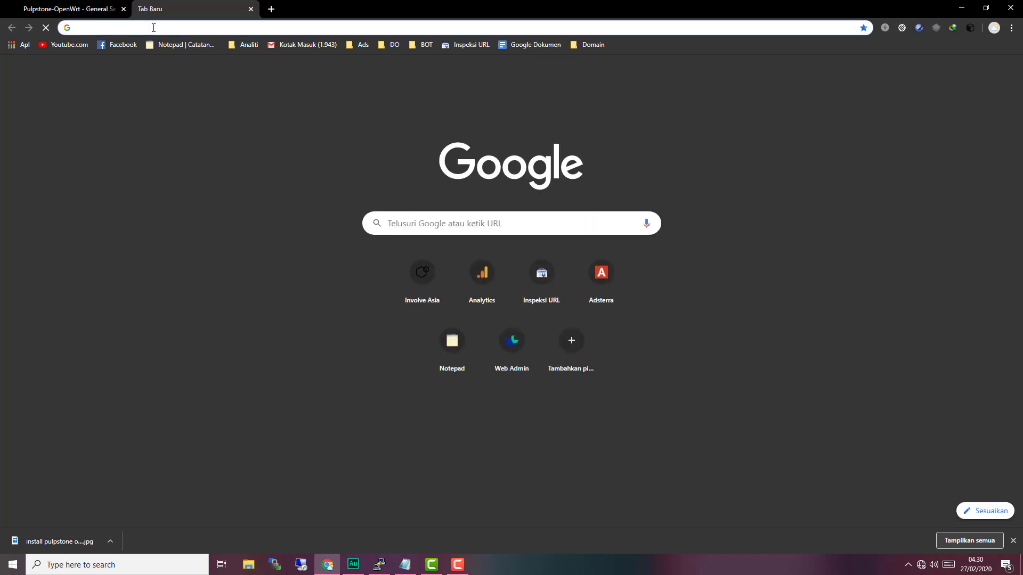
{"action": "type", "text": "192.168.1.1"}
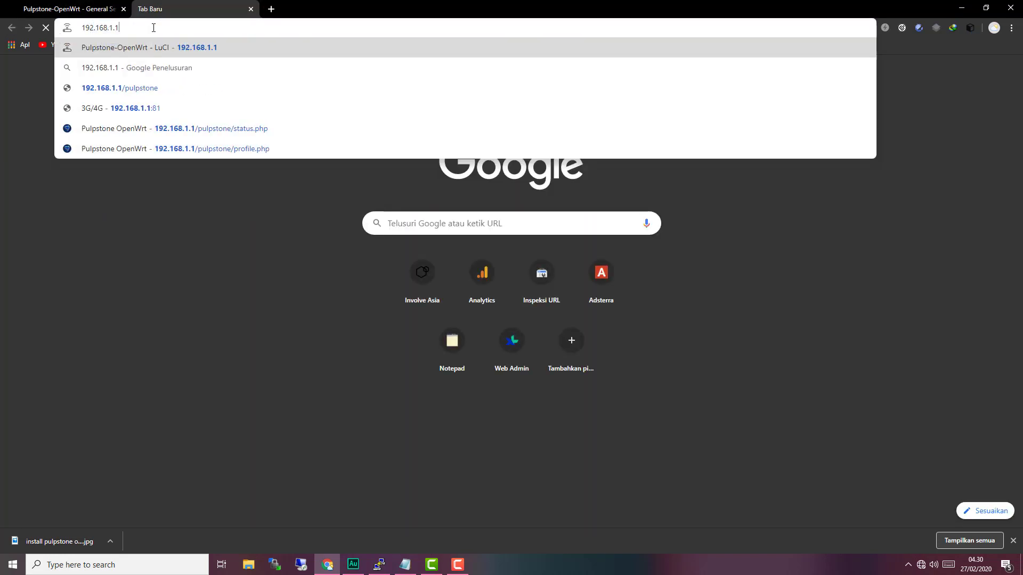
{"action": "left_click", "coordinate": [169, 88]}
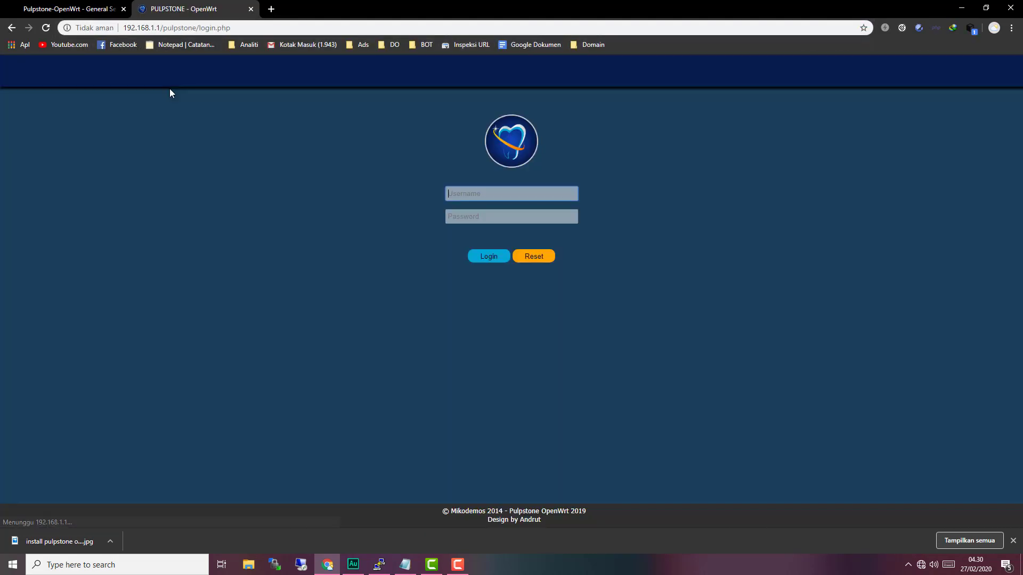
{"action": "left_click", "coordinate": [466, 200]}
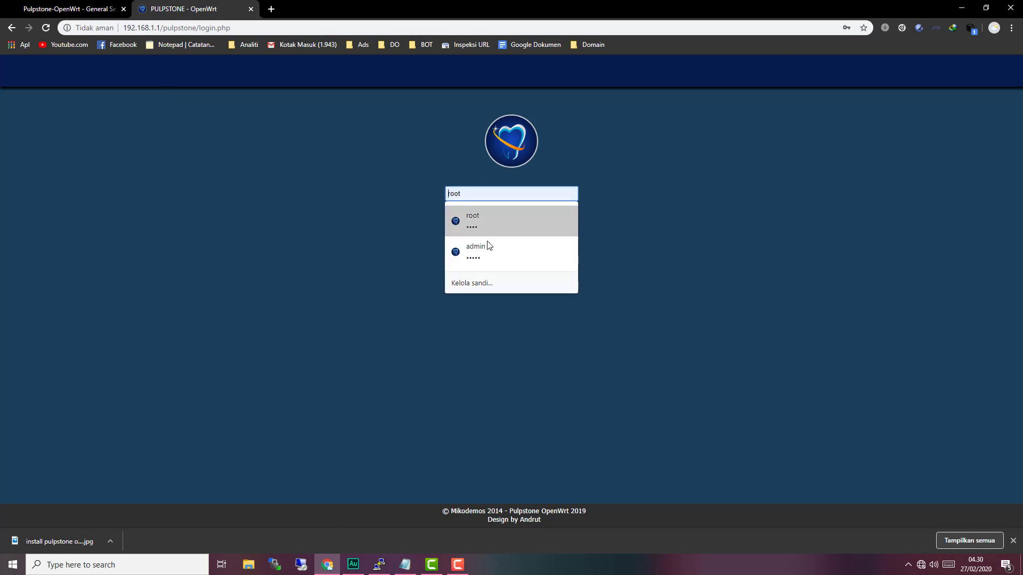